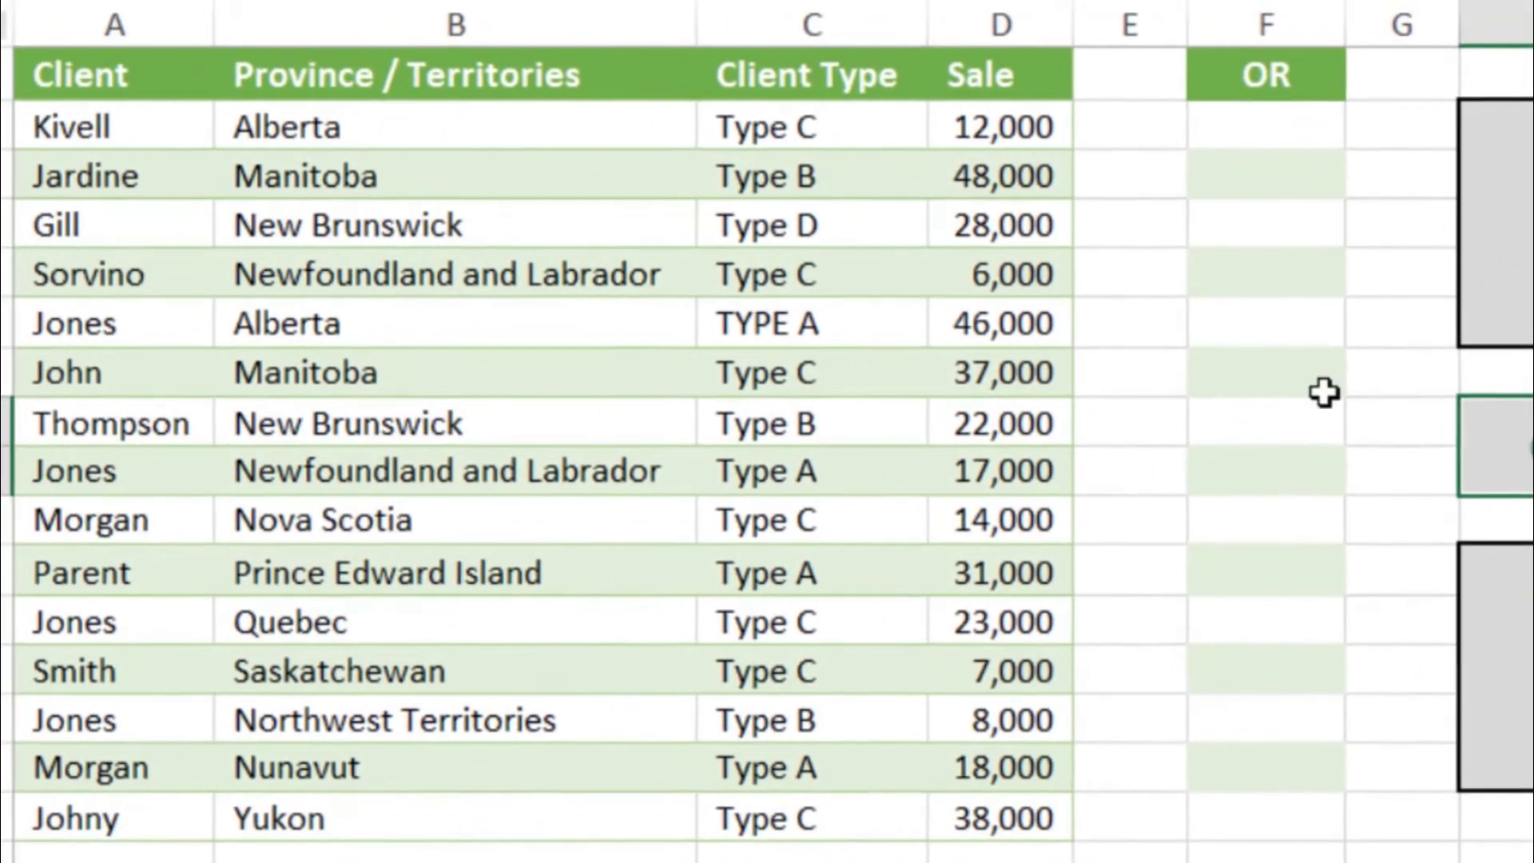
- Look over the Client, Province / Territories, Client Type and Sale columns
click(171, 28)
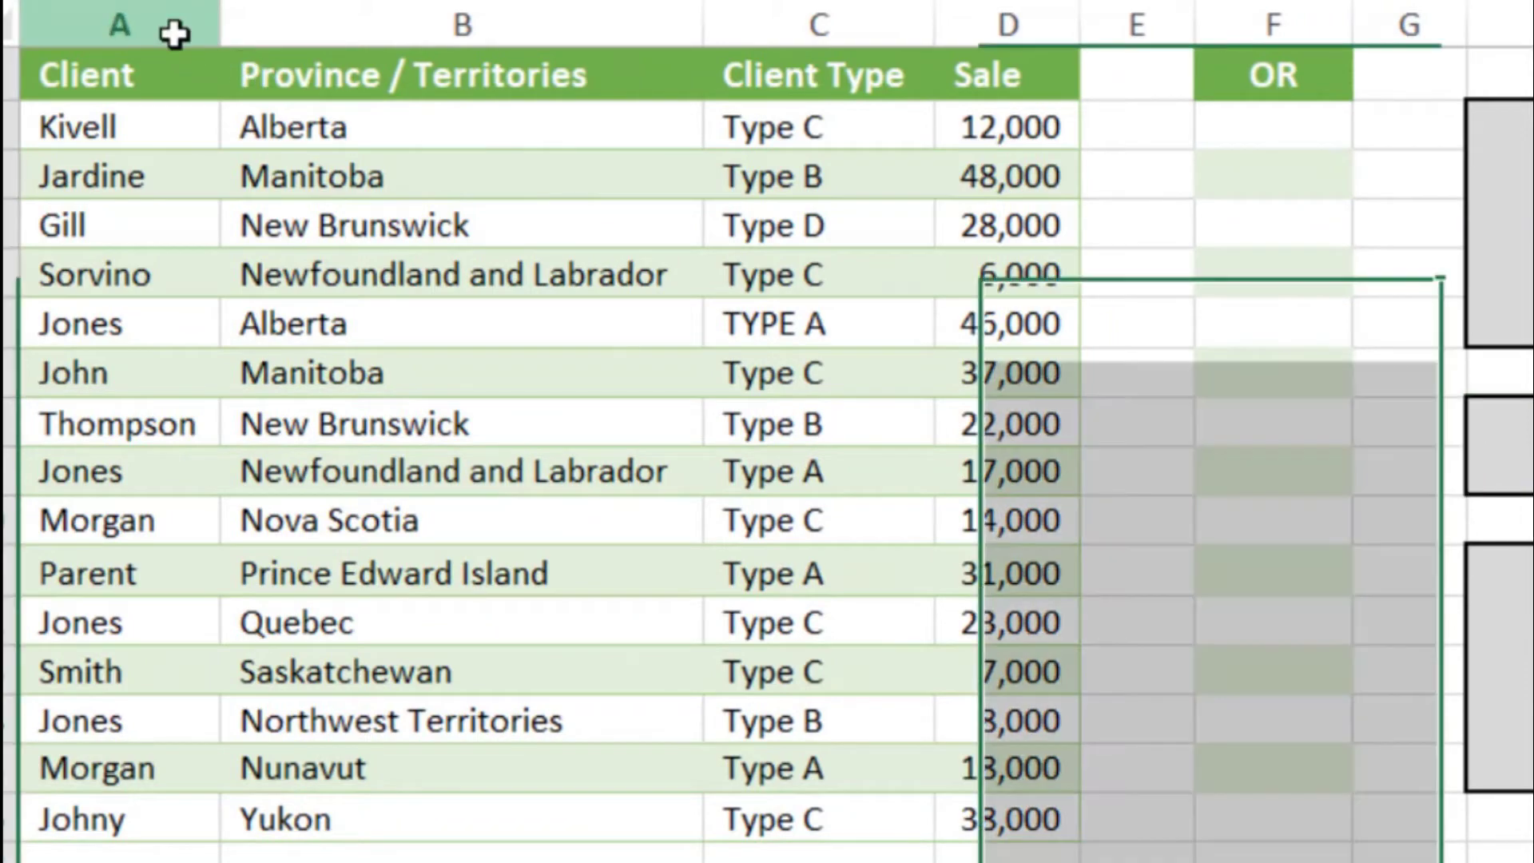
click(312, 20)
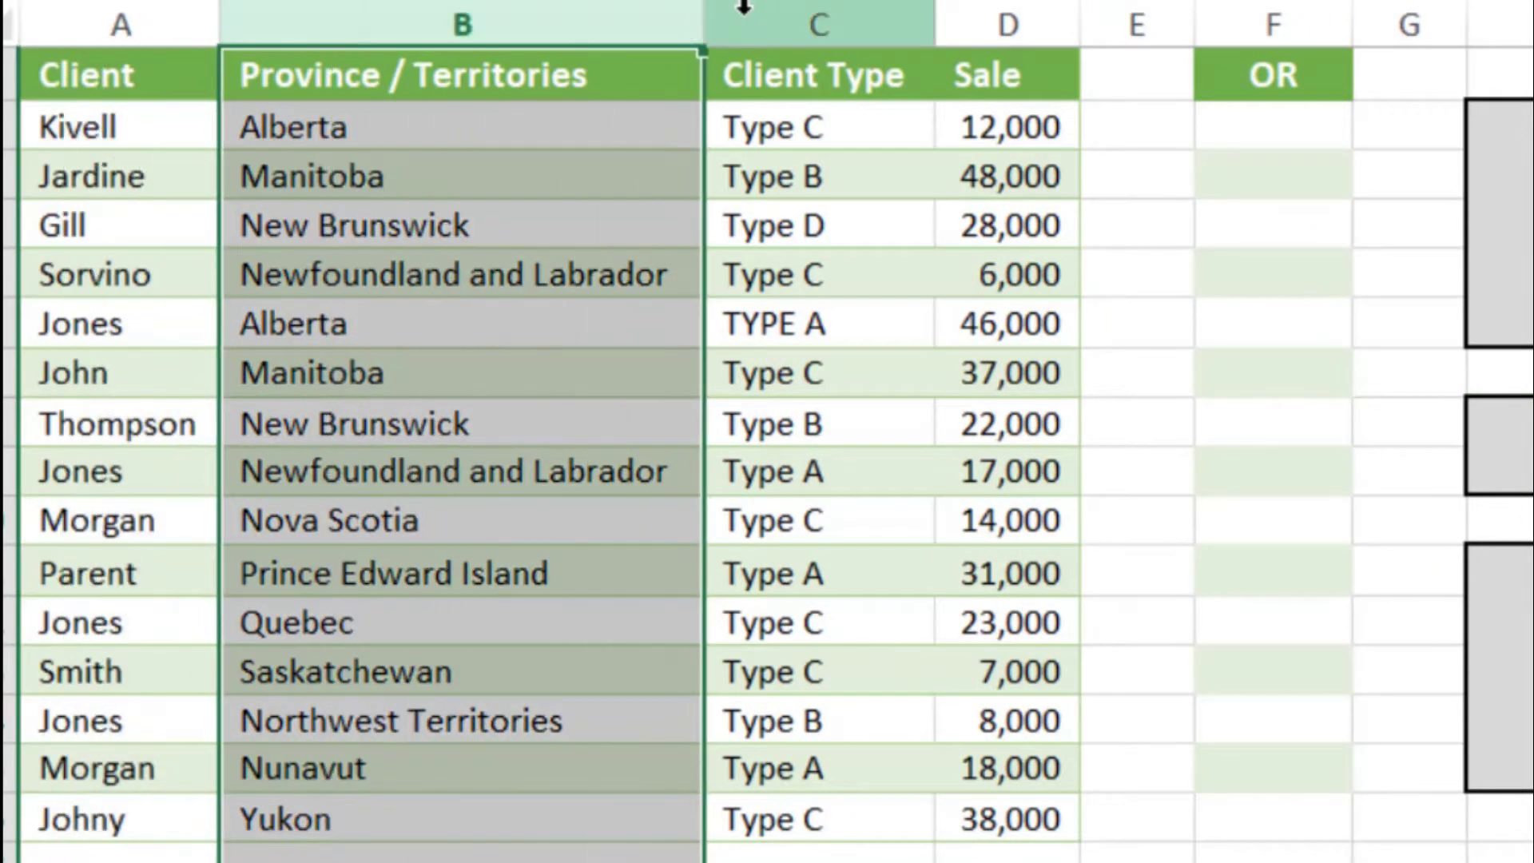
click(752, 14)
click(982, 11)
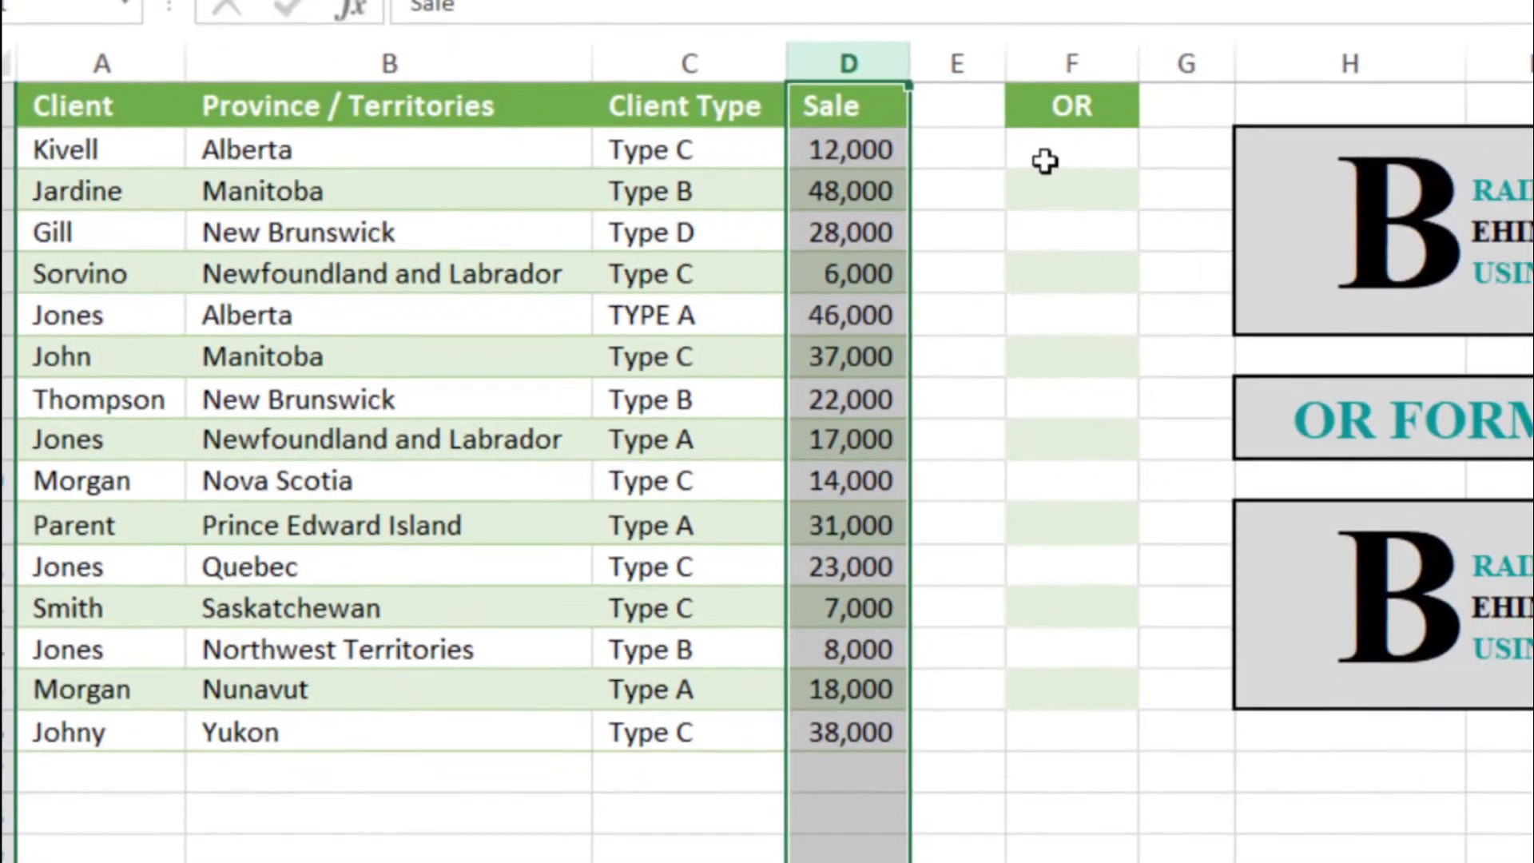
- Enter =OR(C2="type a",D2>15000) in F2, which returns FALSE
click(1241, 141)
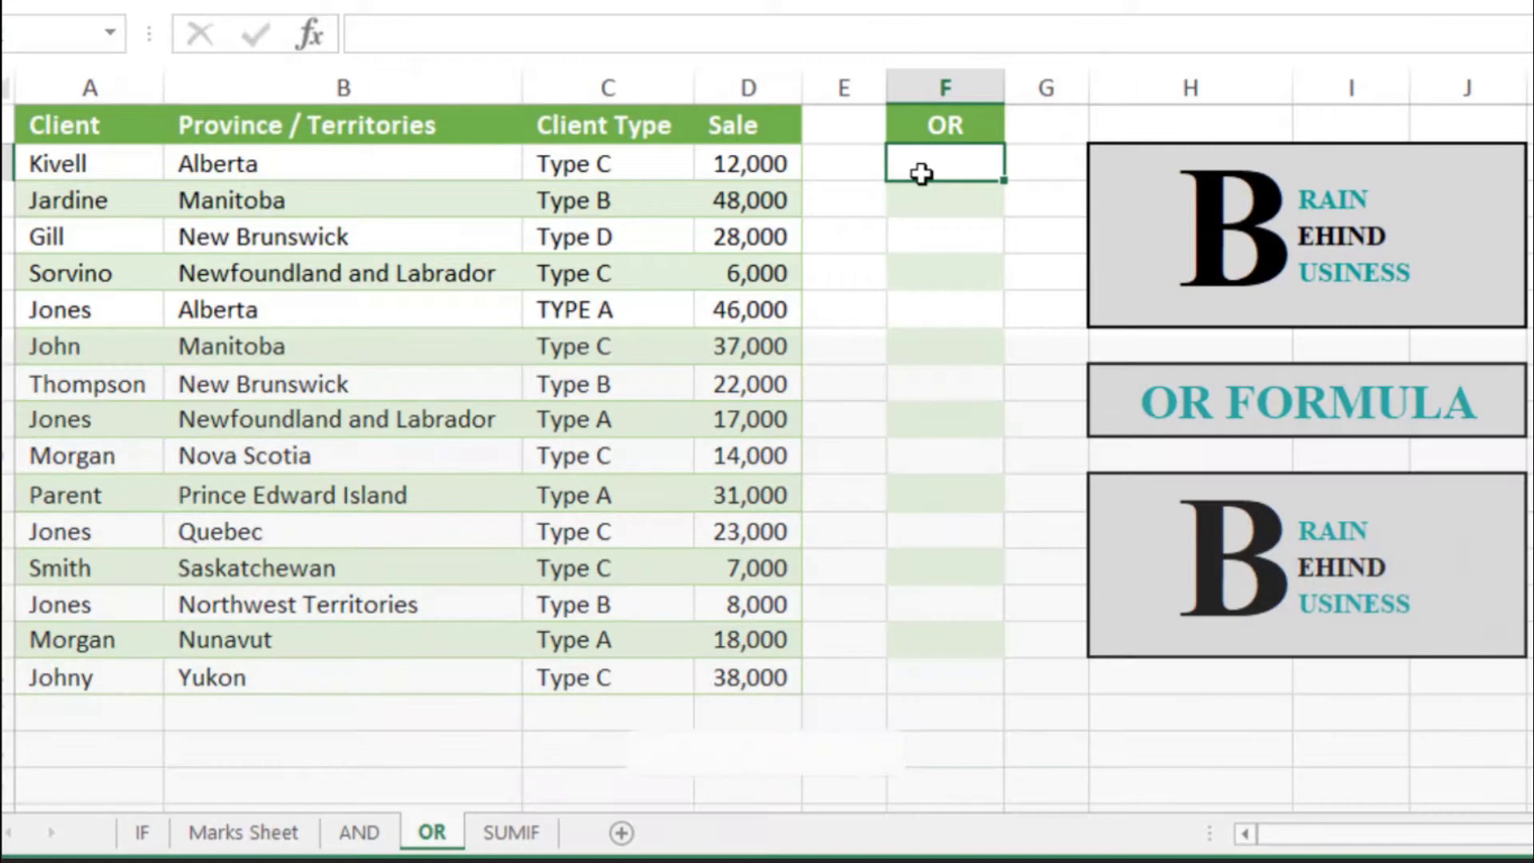
text(=)
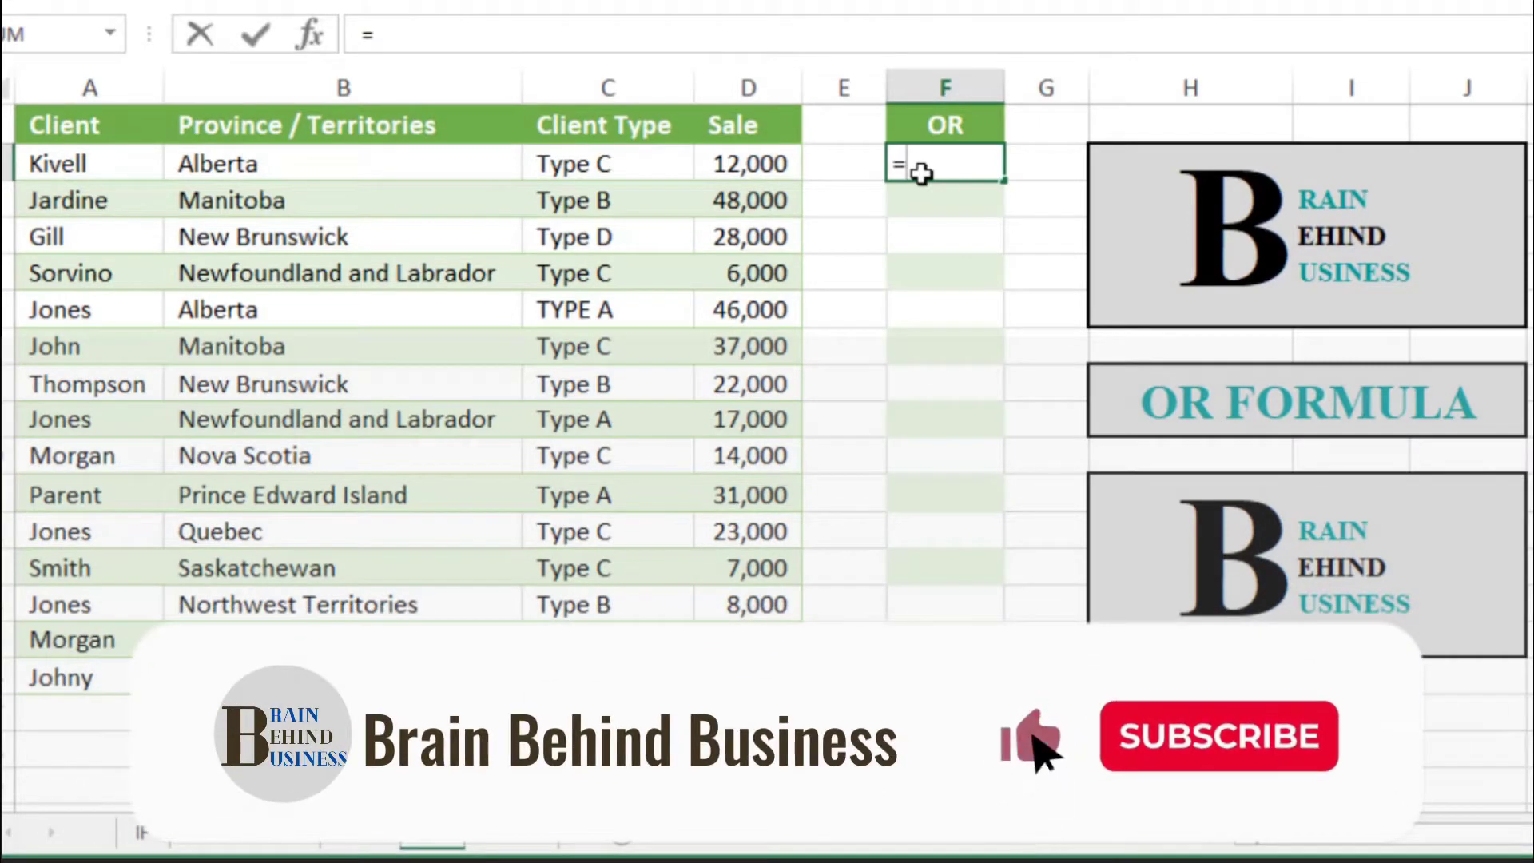
text(or)
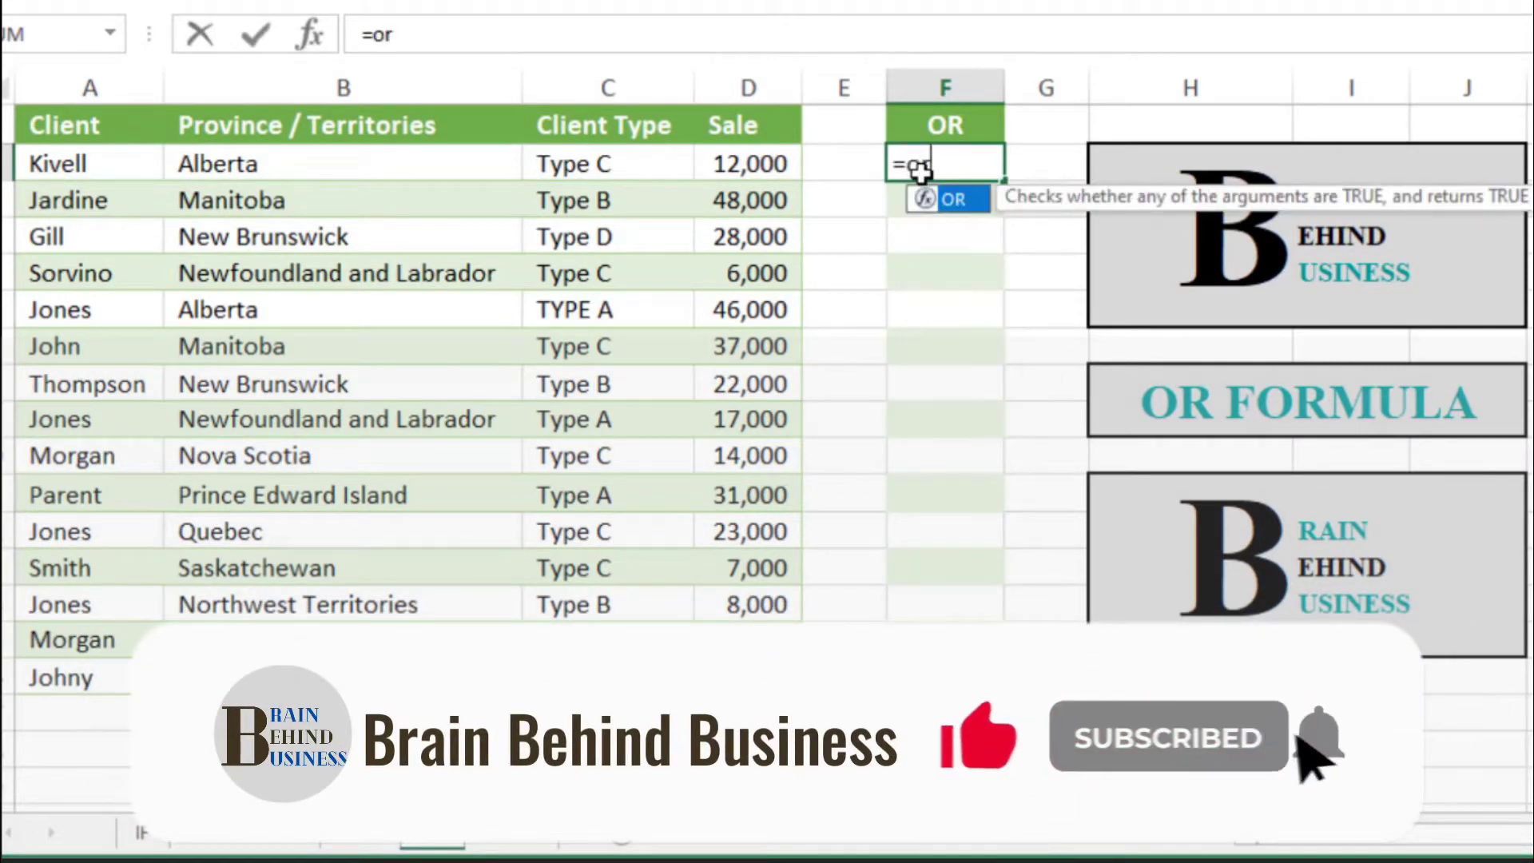
key(Tab)
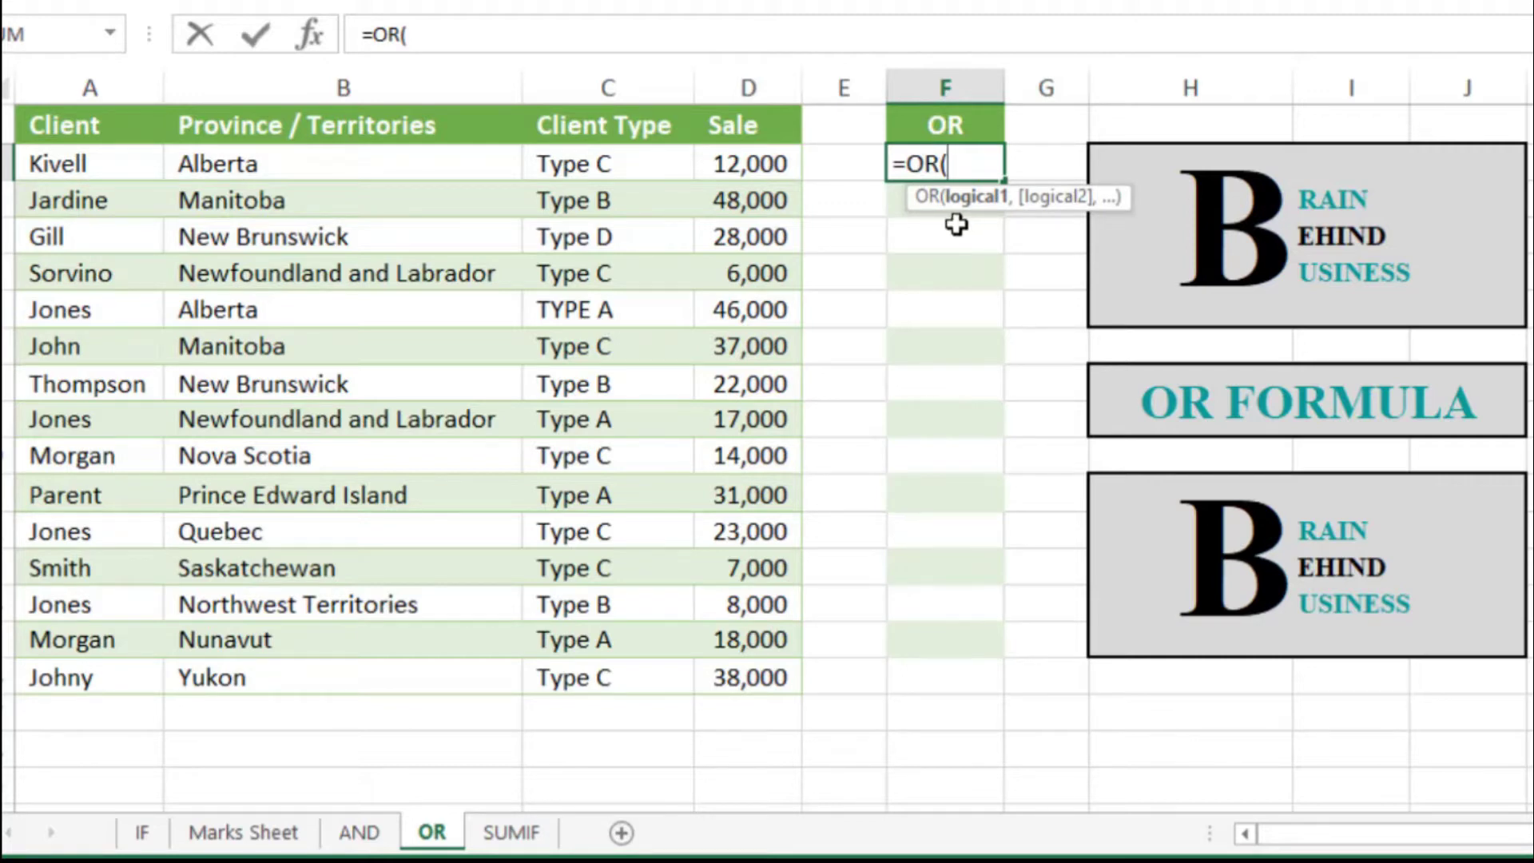
click(653, 165)
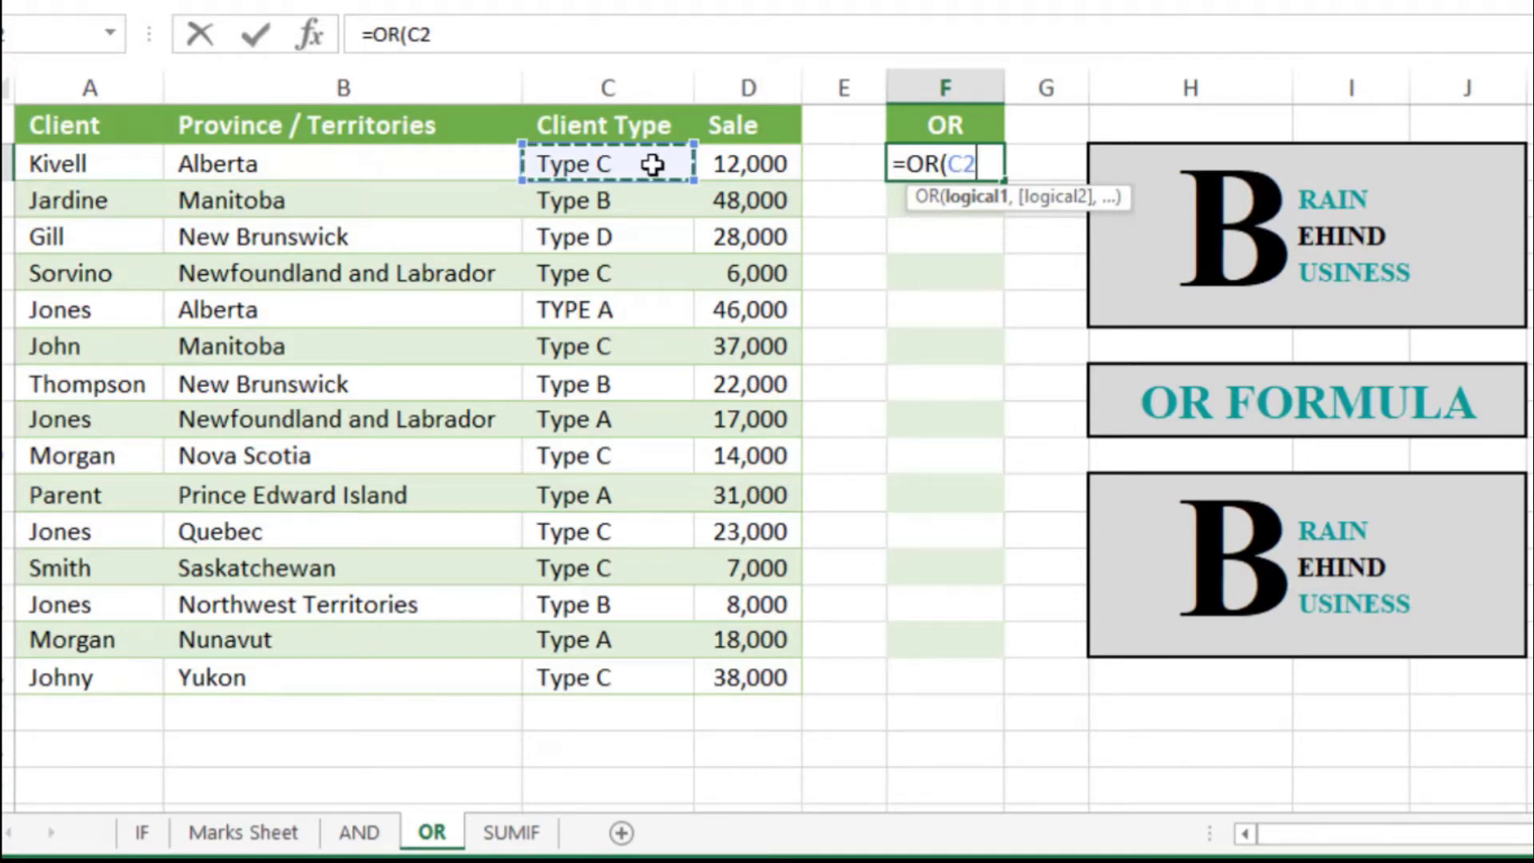
text(=)
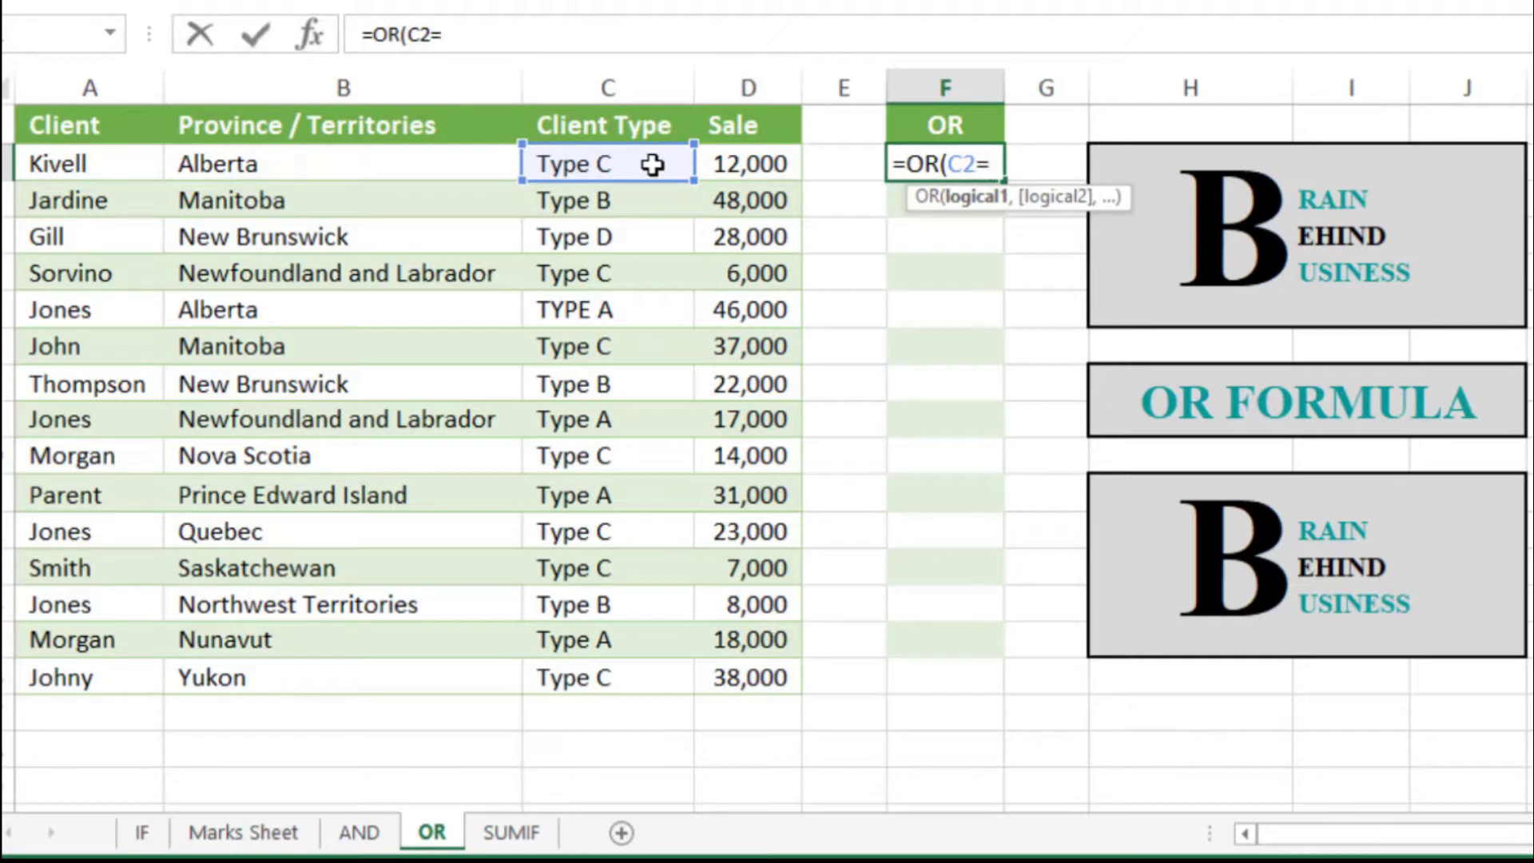
text("type a)
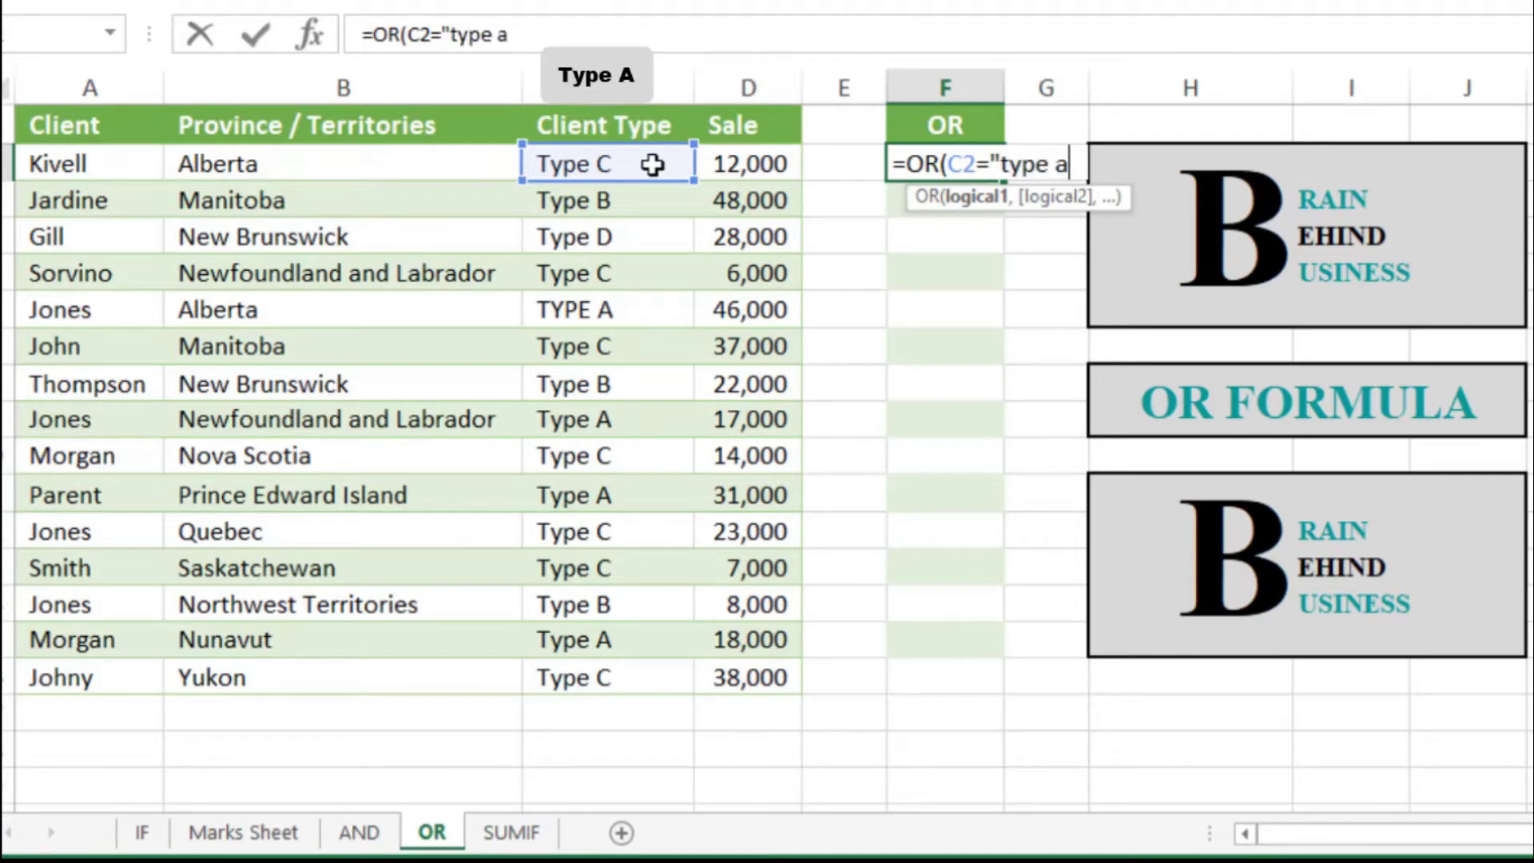
text(",)
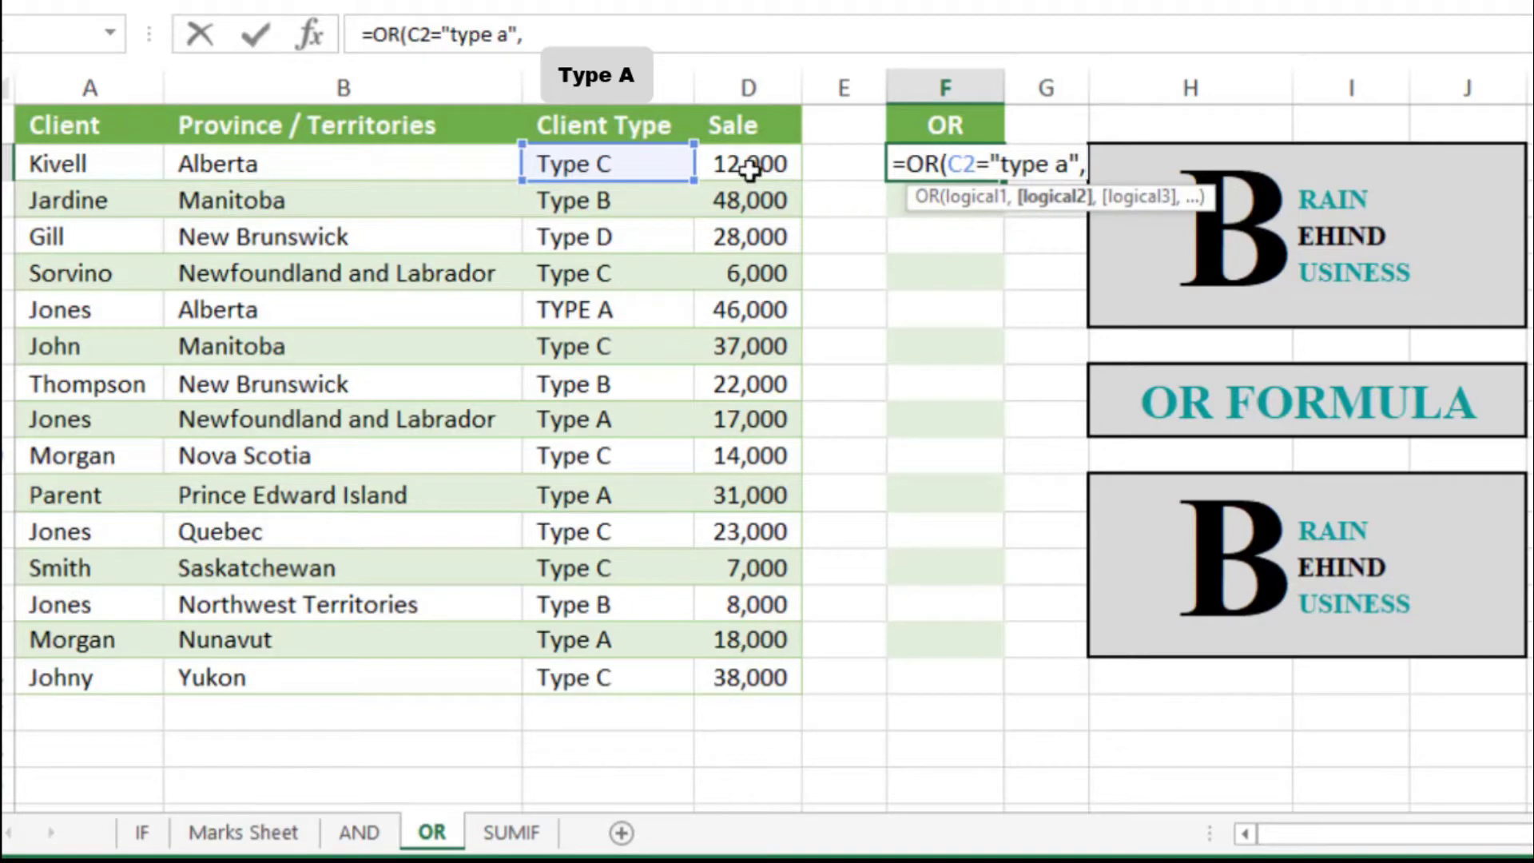
click(726, 160)
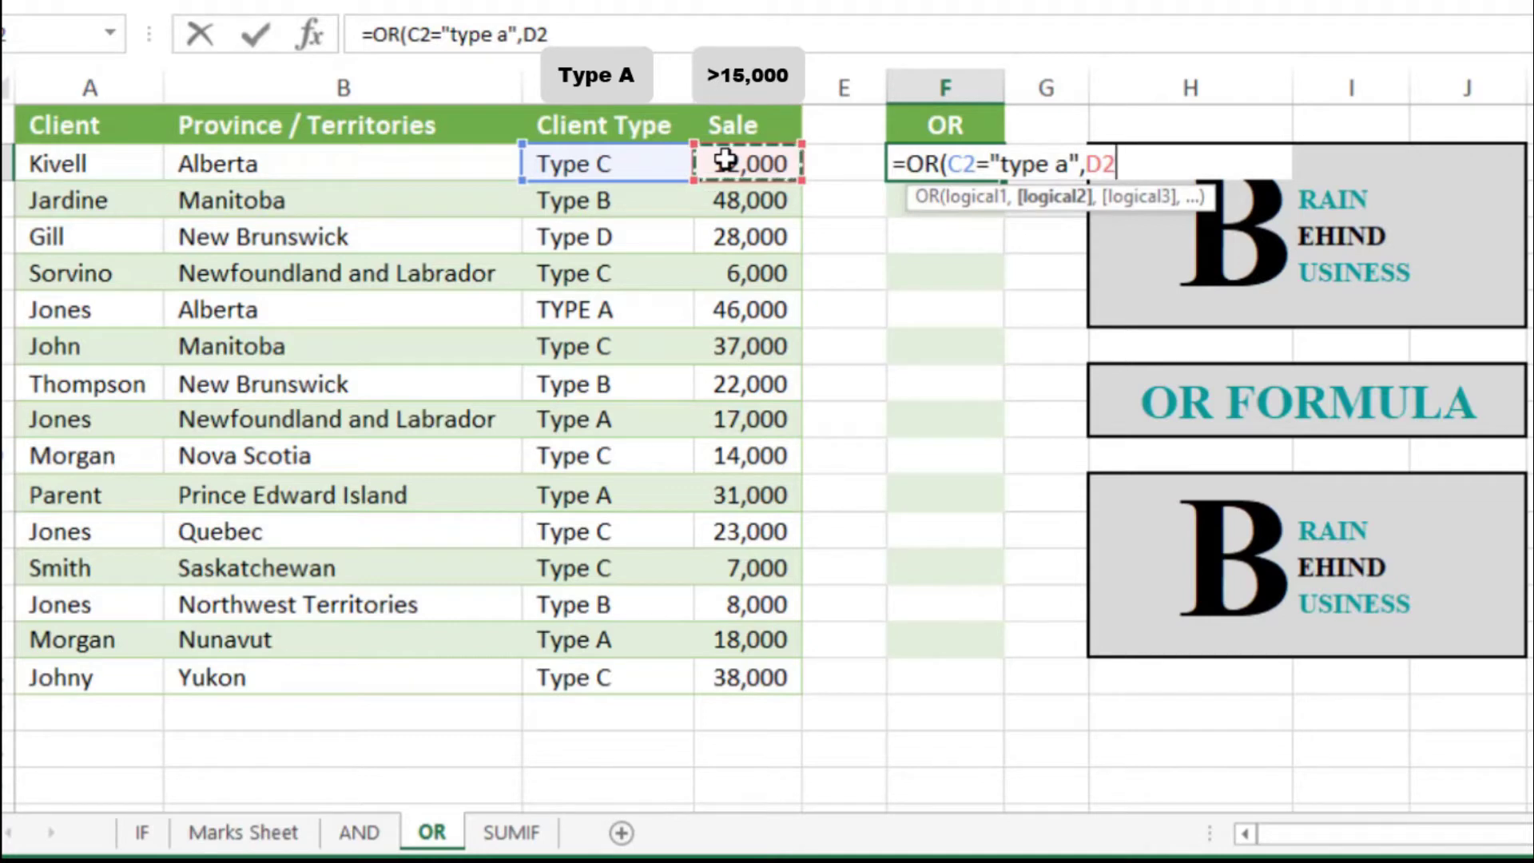
text(>15000)
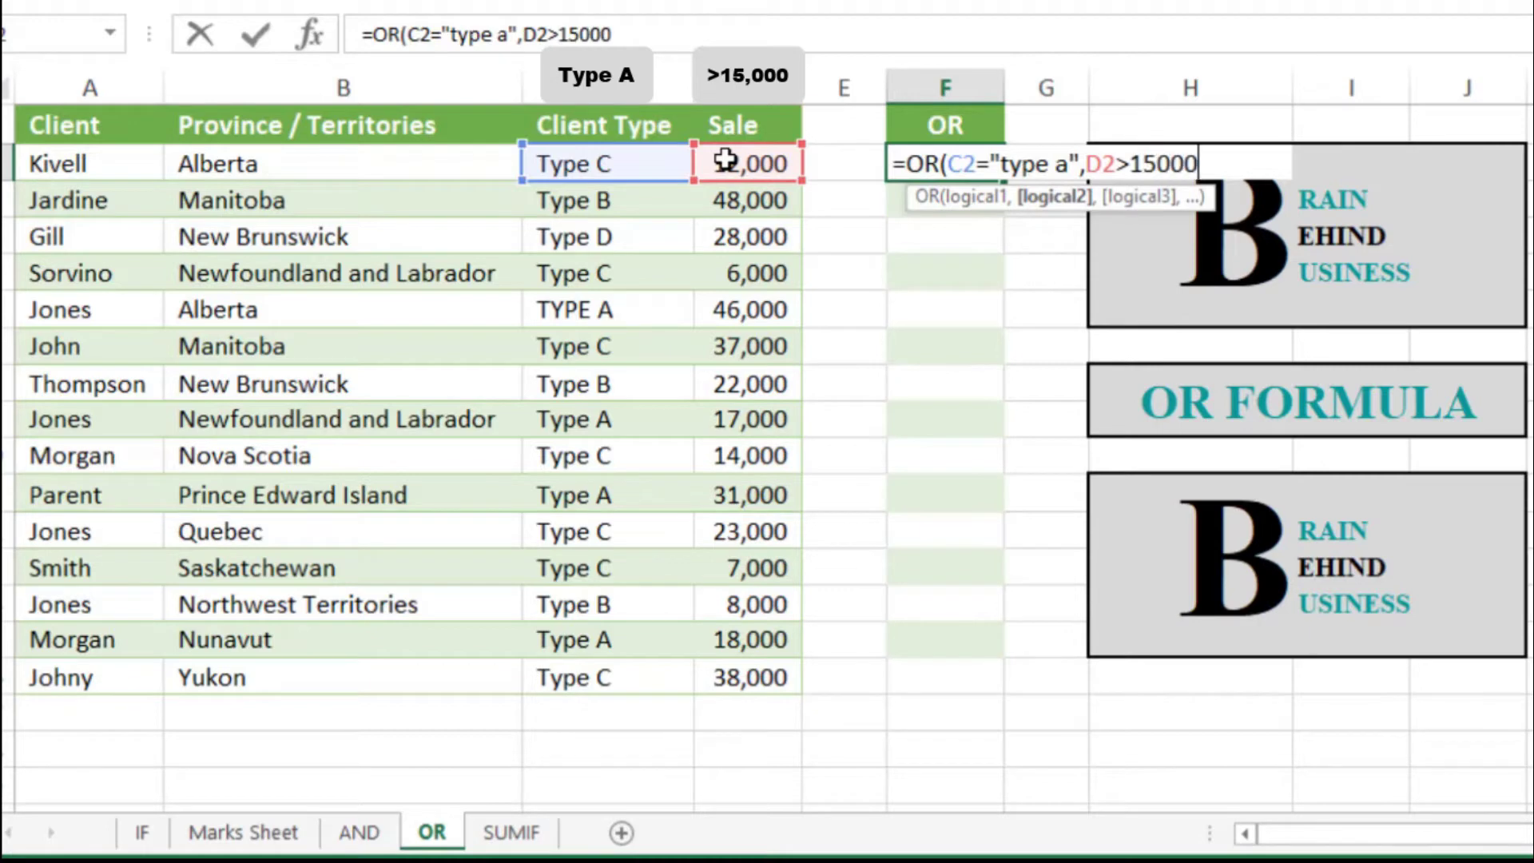
key(Return)
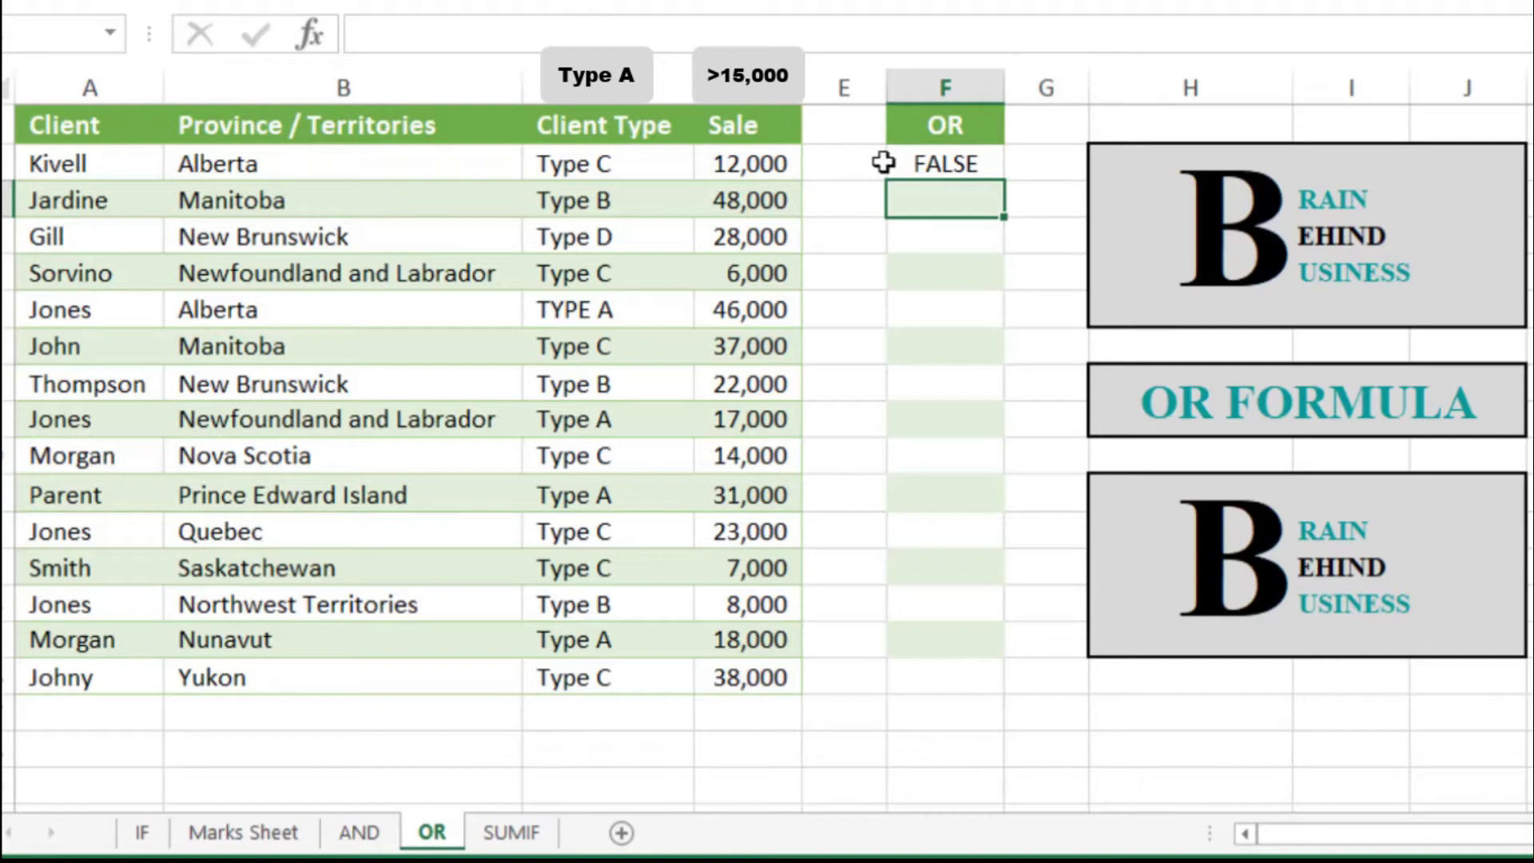
- Fill F2's OR formula down to F16, giving 10 TRUE and 5 FALSE results
click(665, 166)
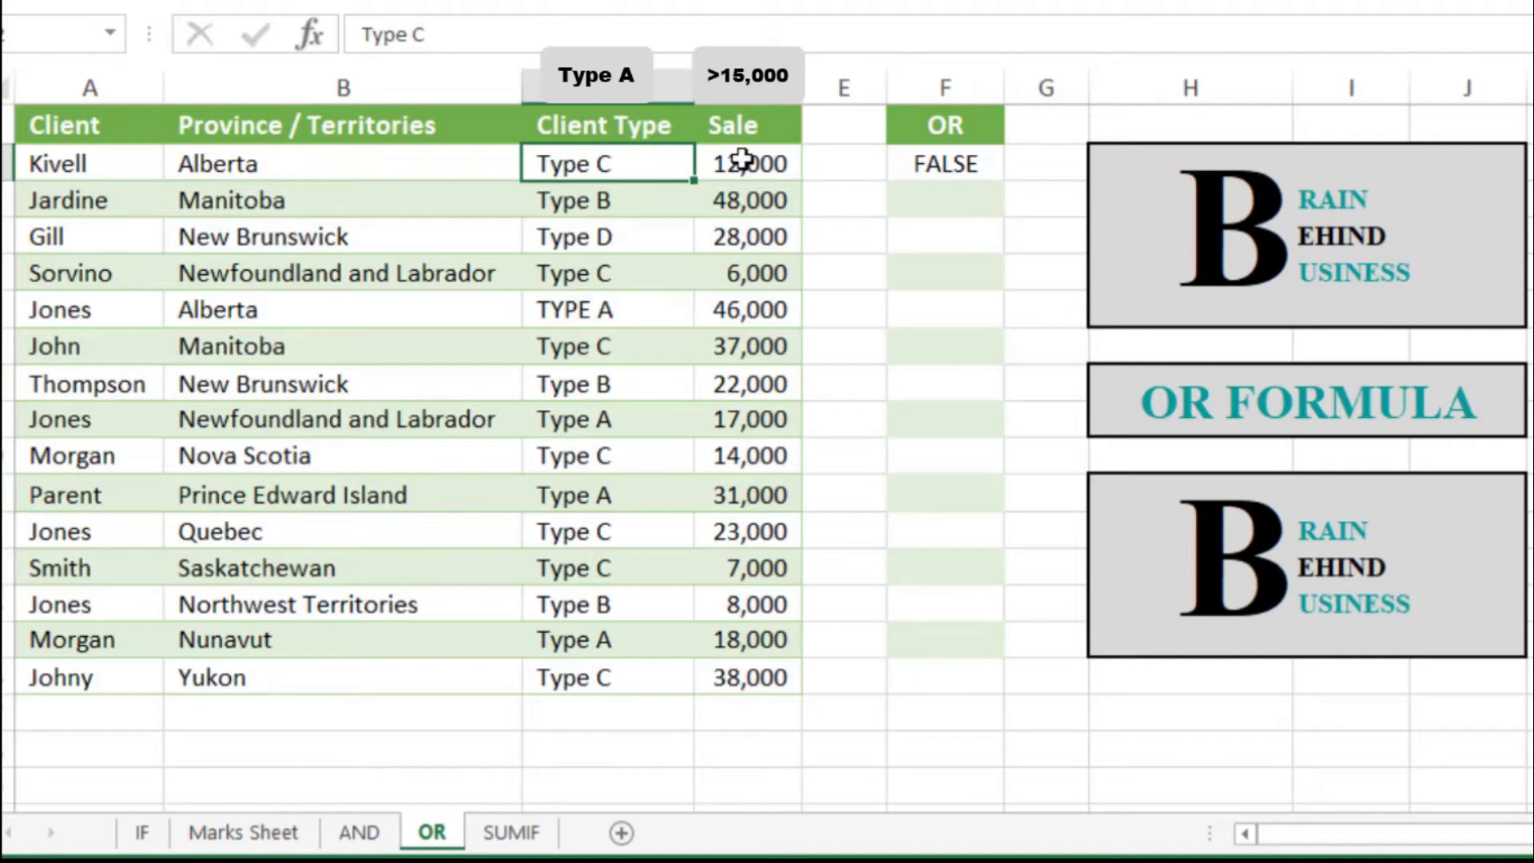
click(779, 161)
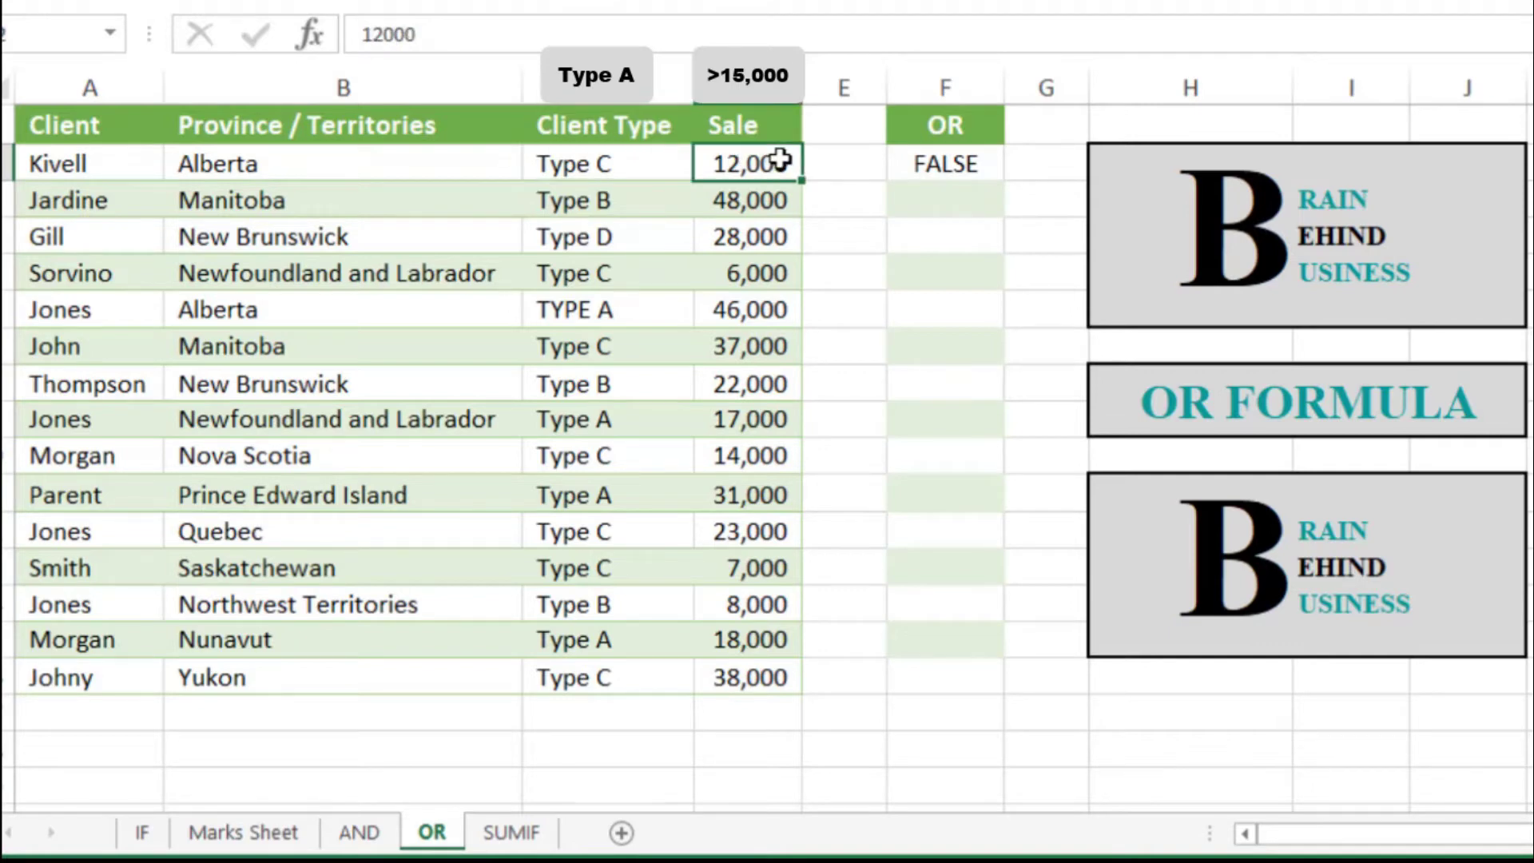
click(904, 164)
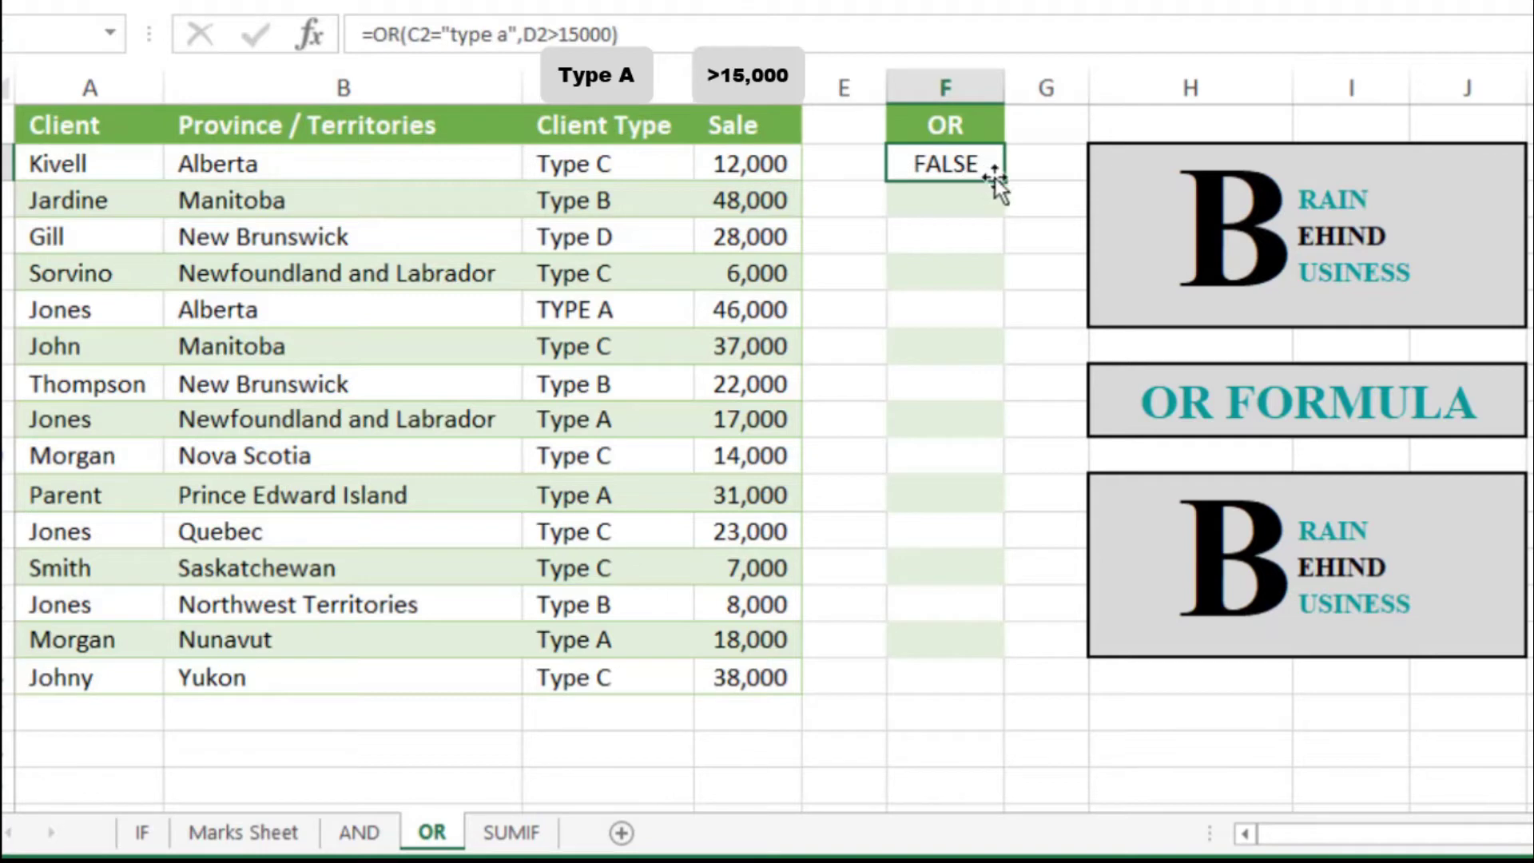
drag(1006, 184, 989, 685)
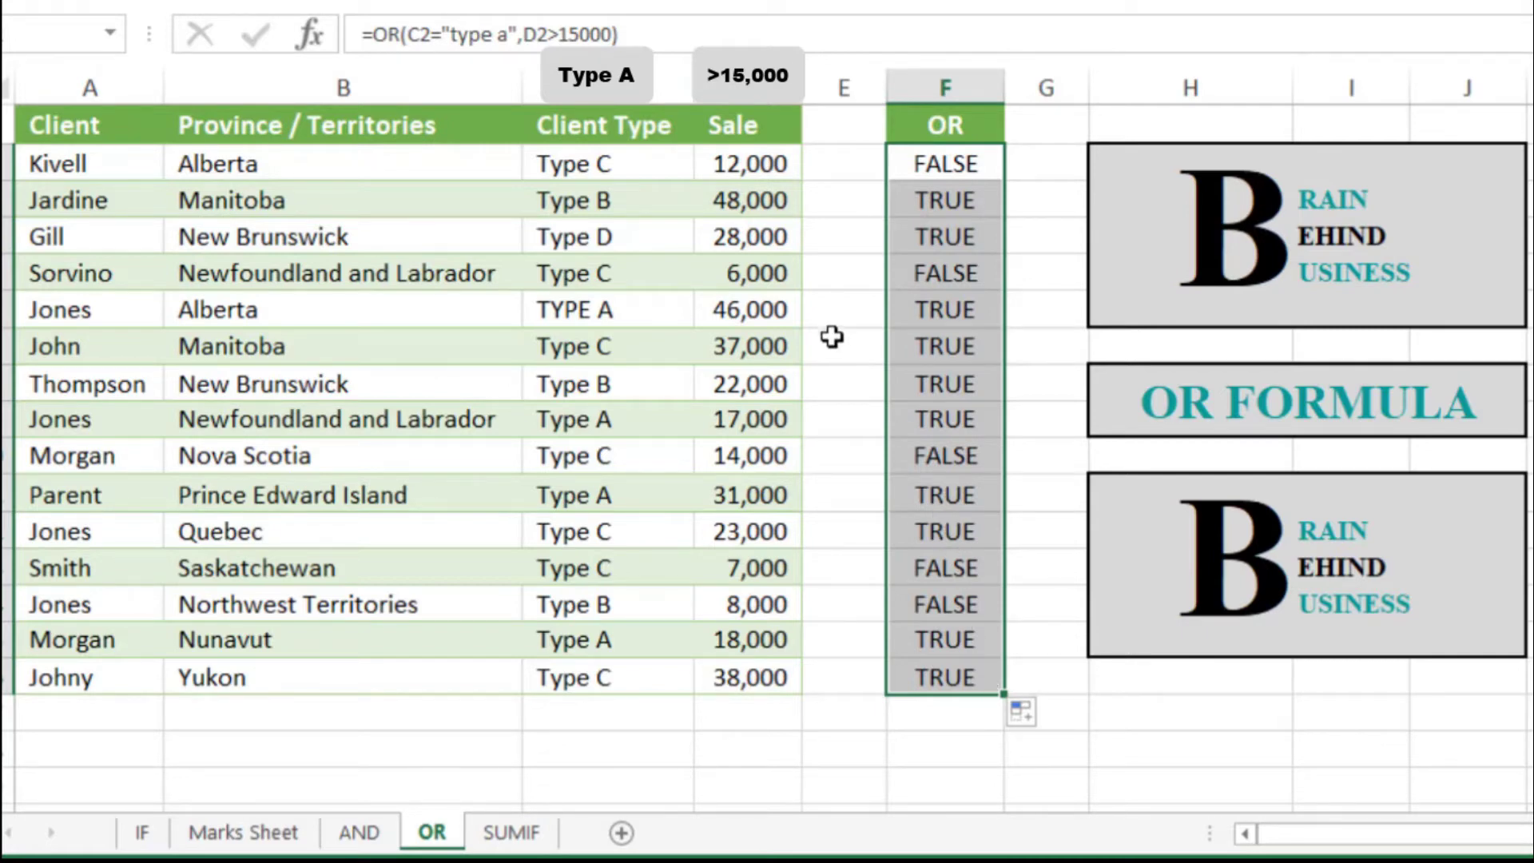
click(796, 204)
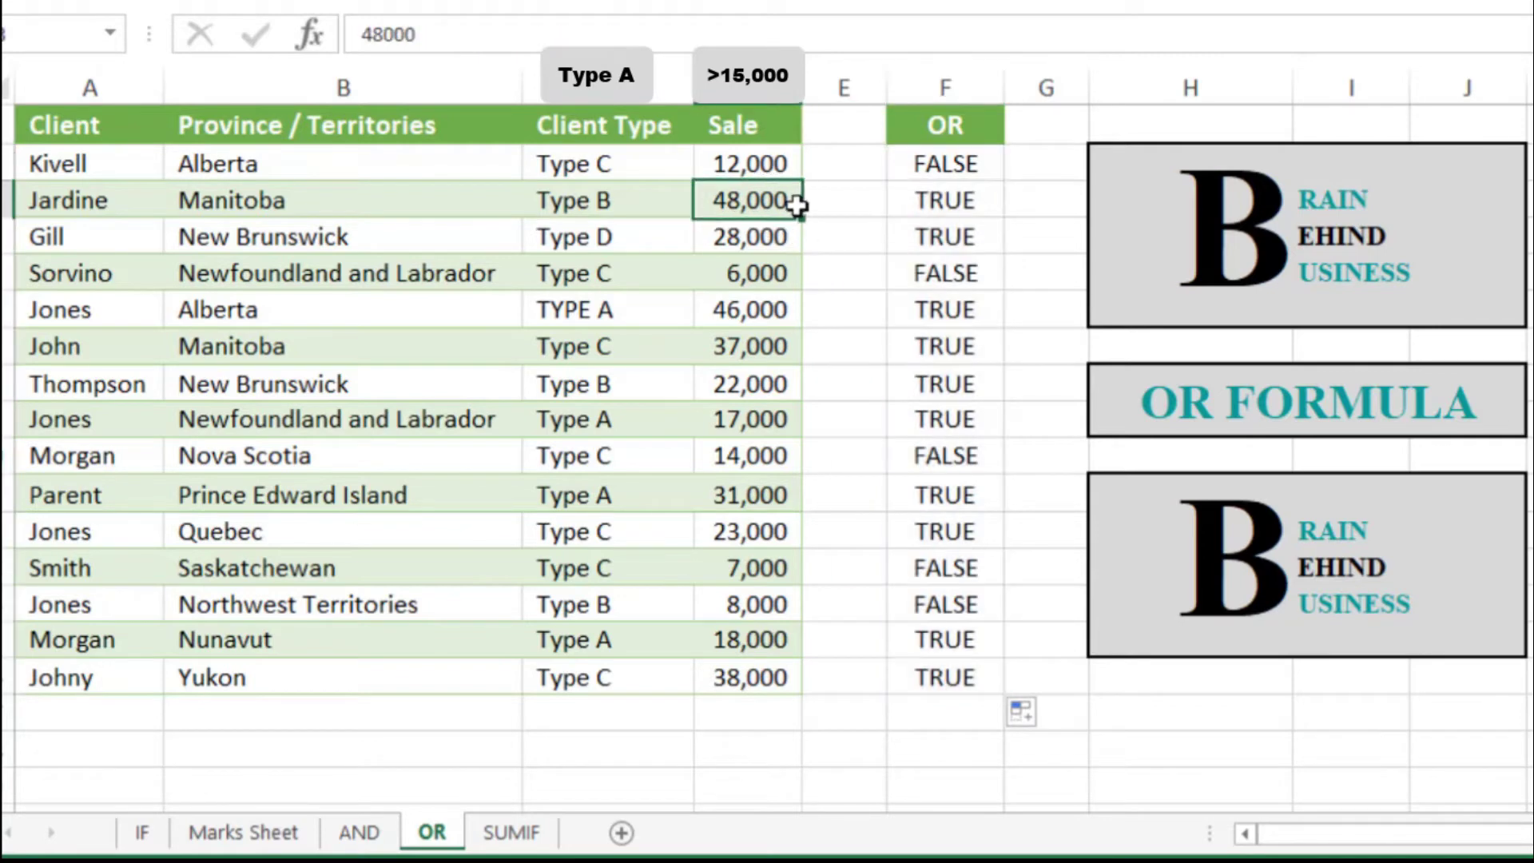
- Begin E2 with =OR(D2<20000,C2="type d", leaving room for more conditions
click(868, 166)
text(=)
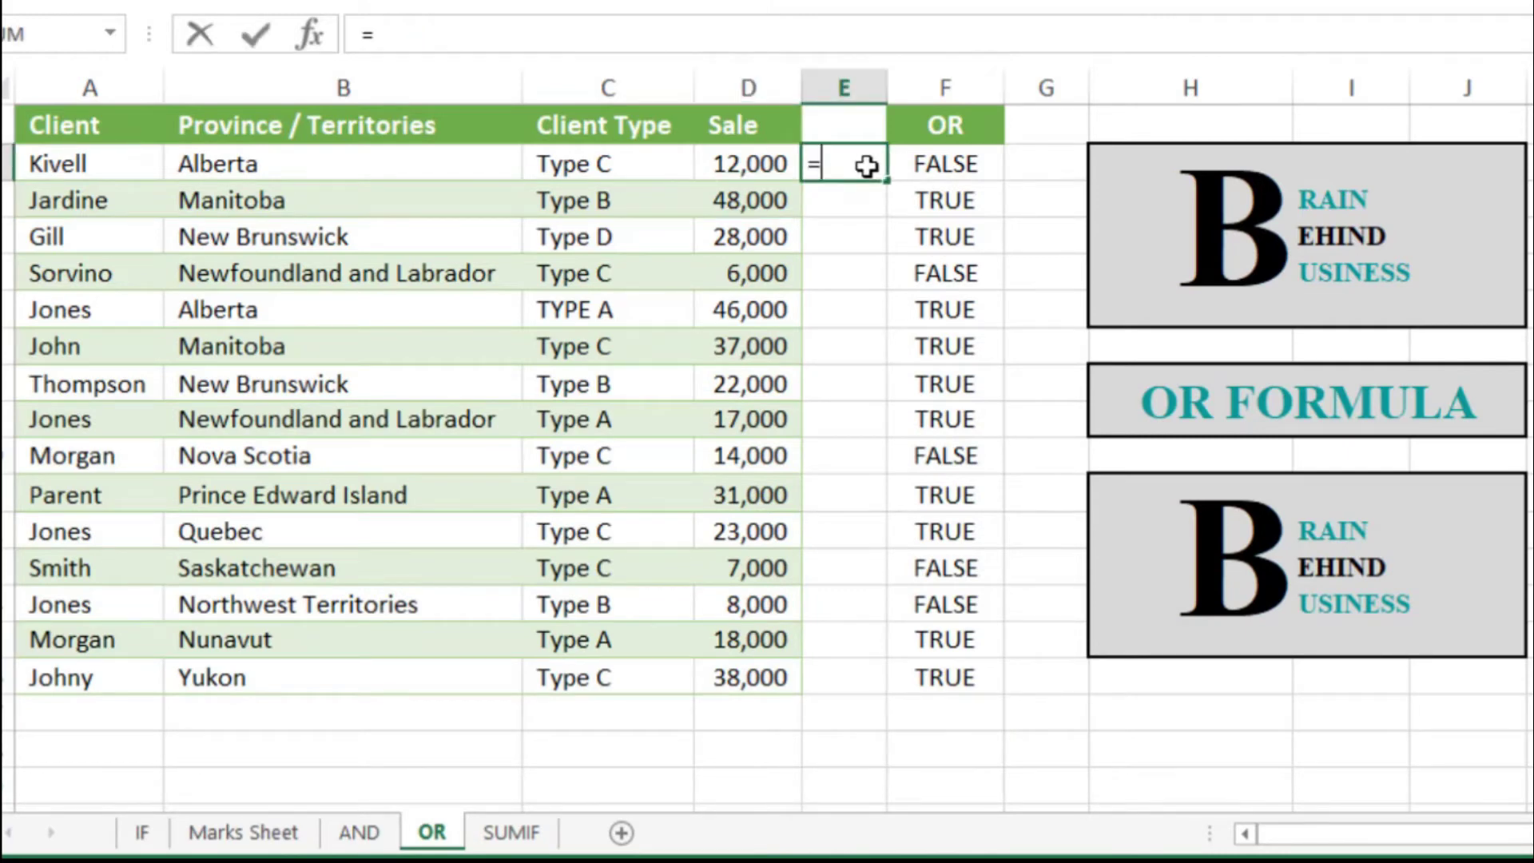
text(or)
key(Tab)
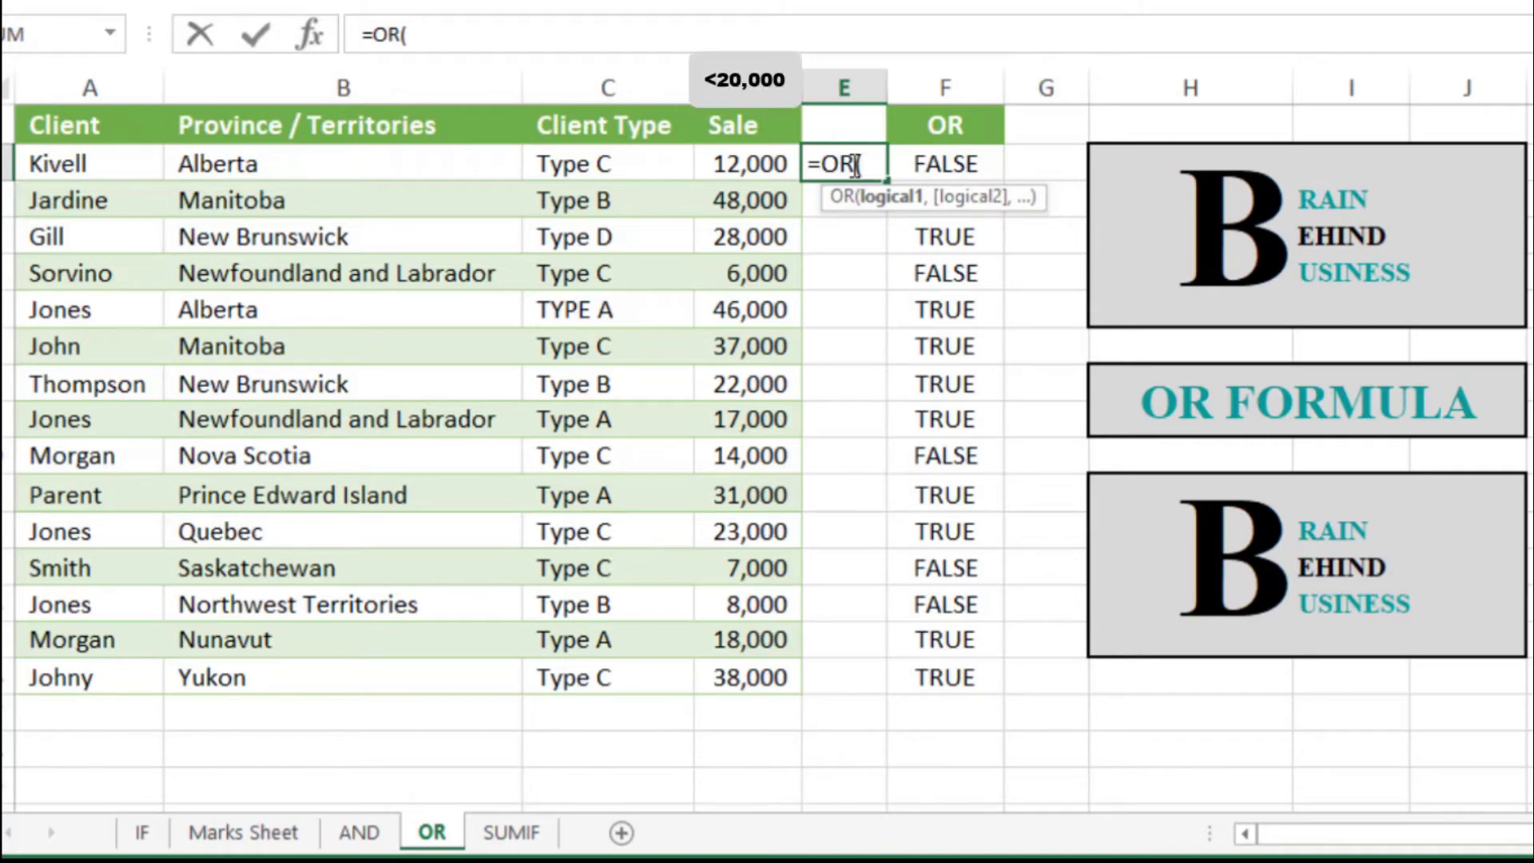
click(761, 159)
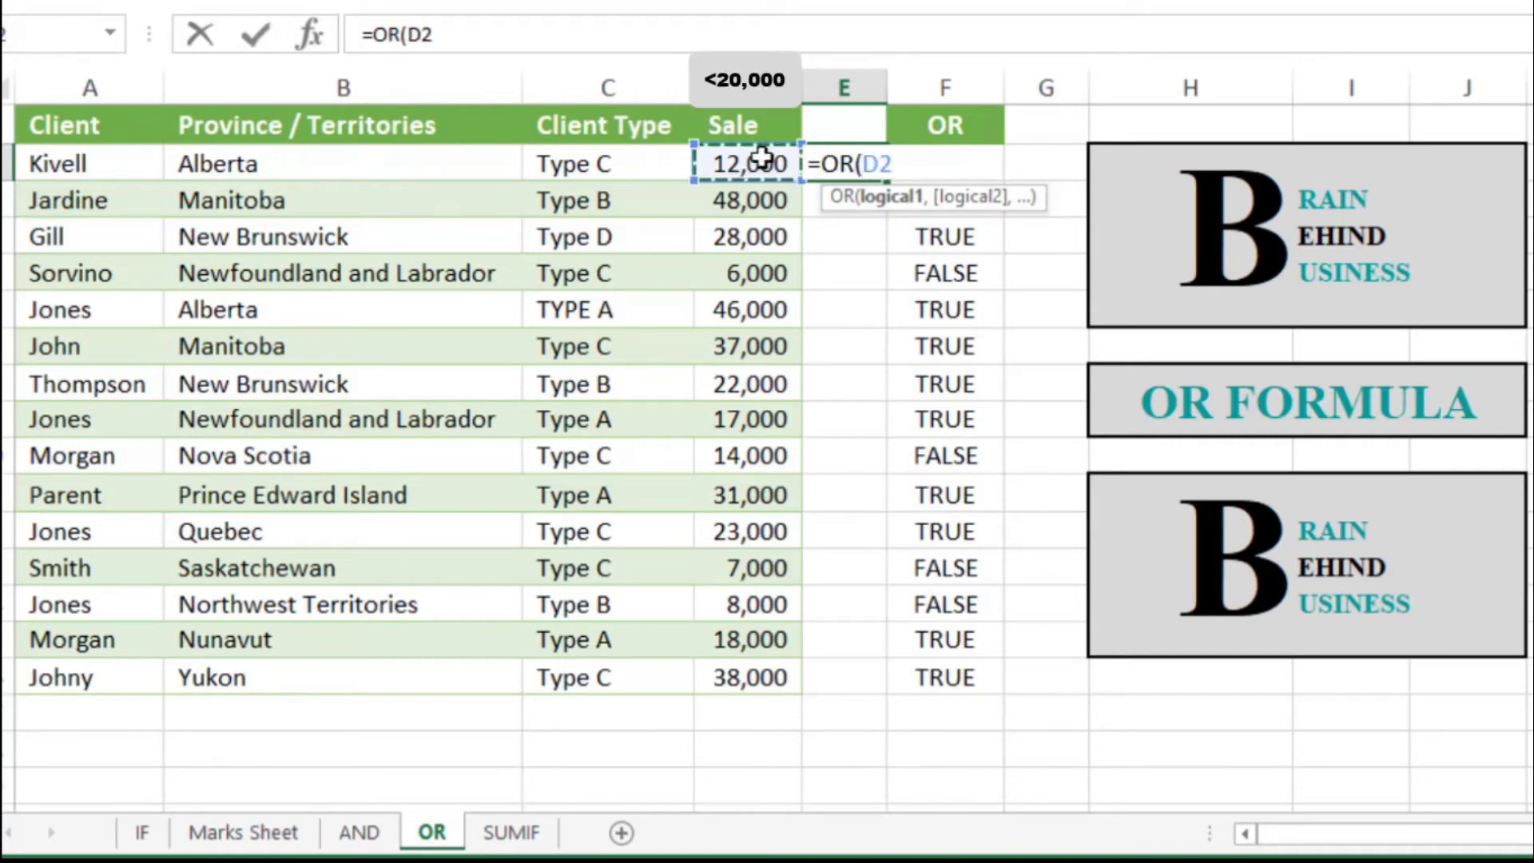
text(<)
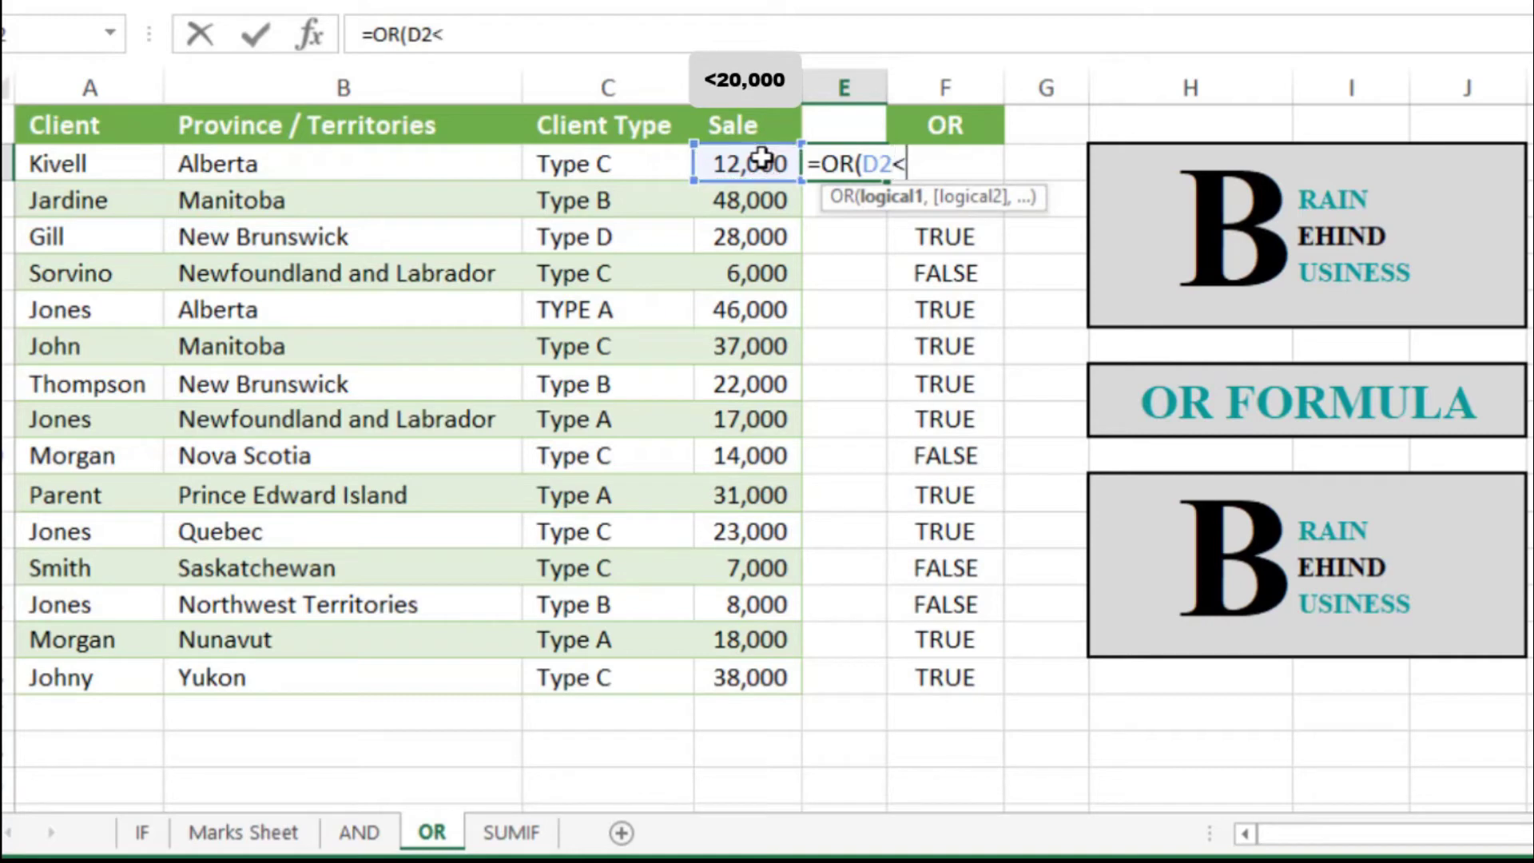
text(20000)
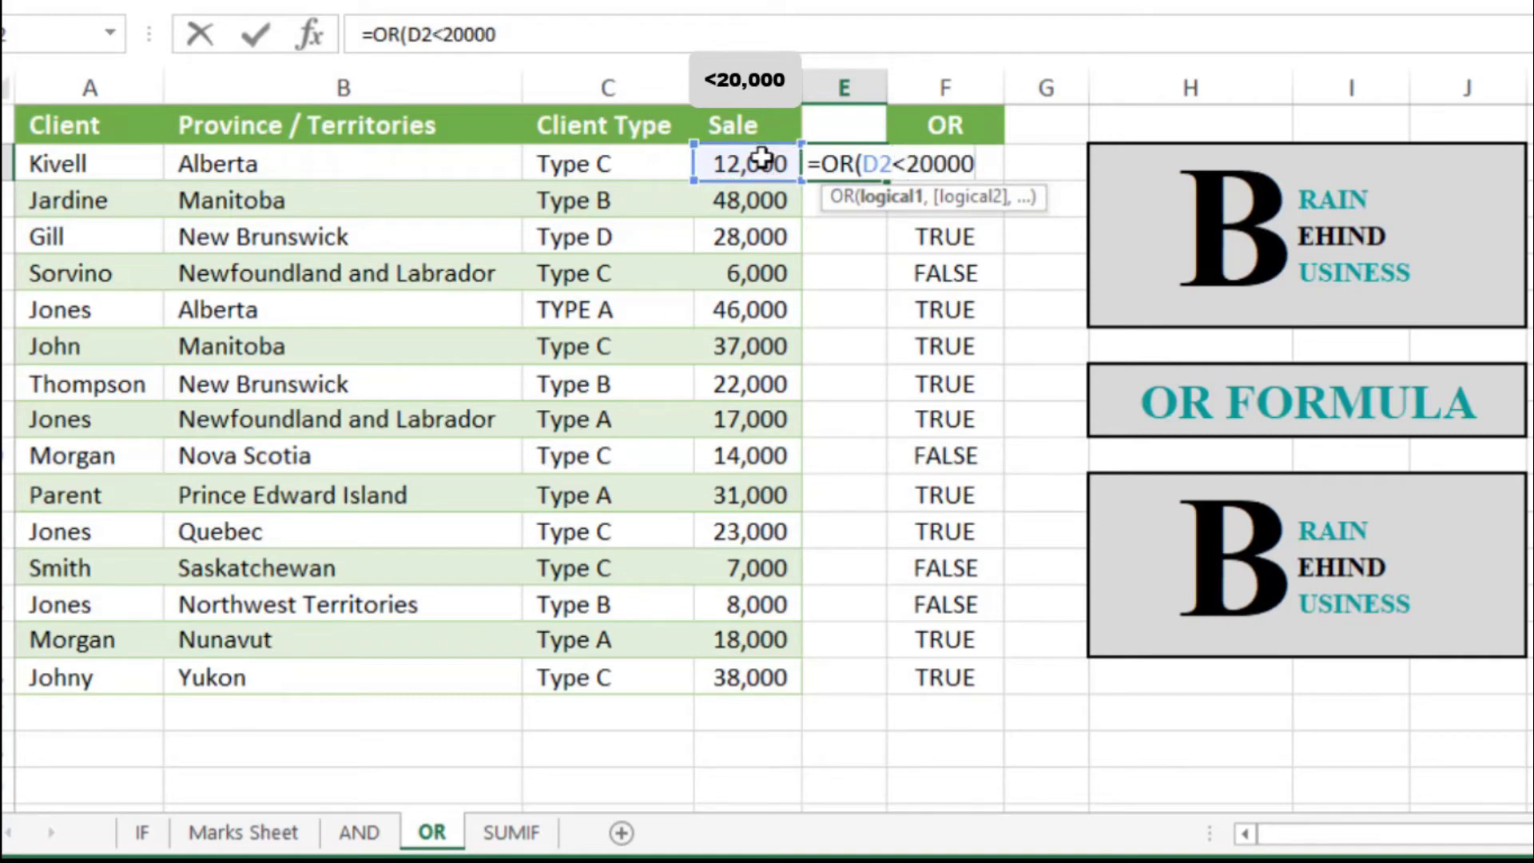
text(,)
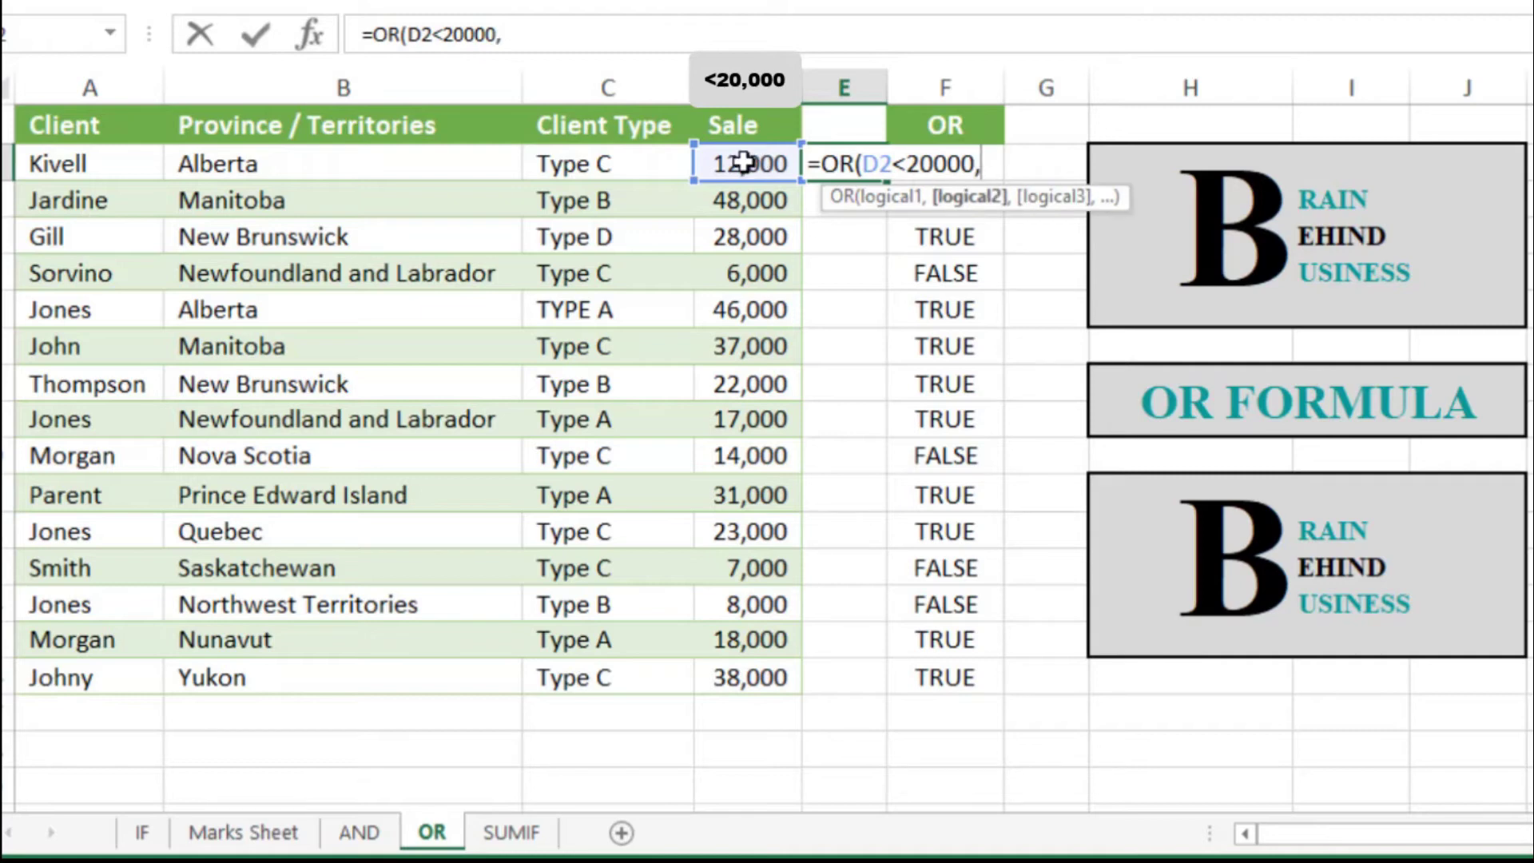
click(656, 158)
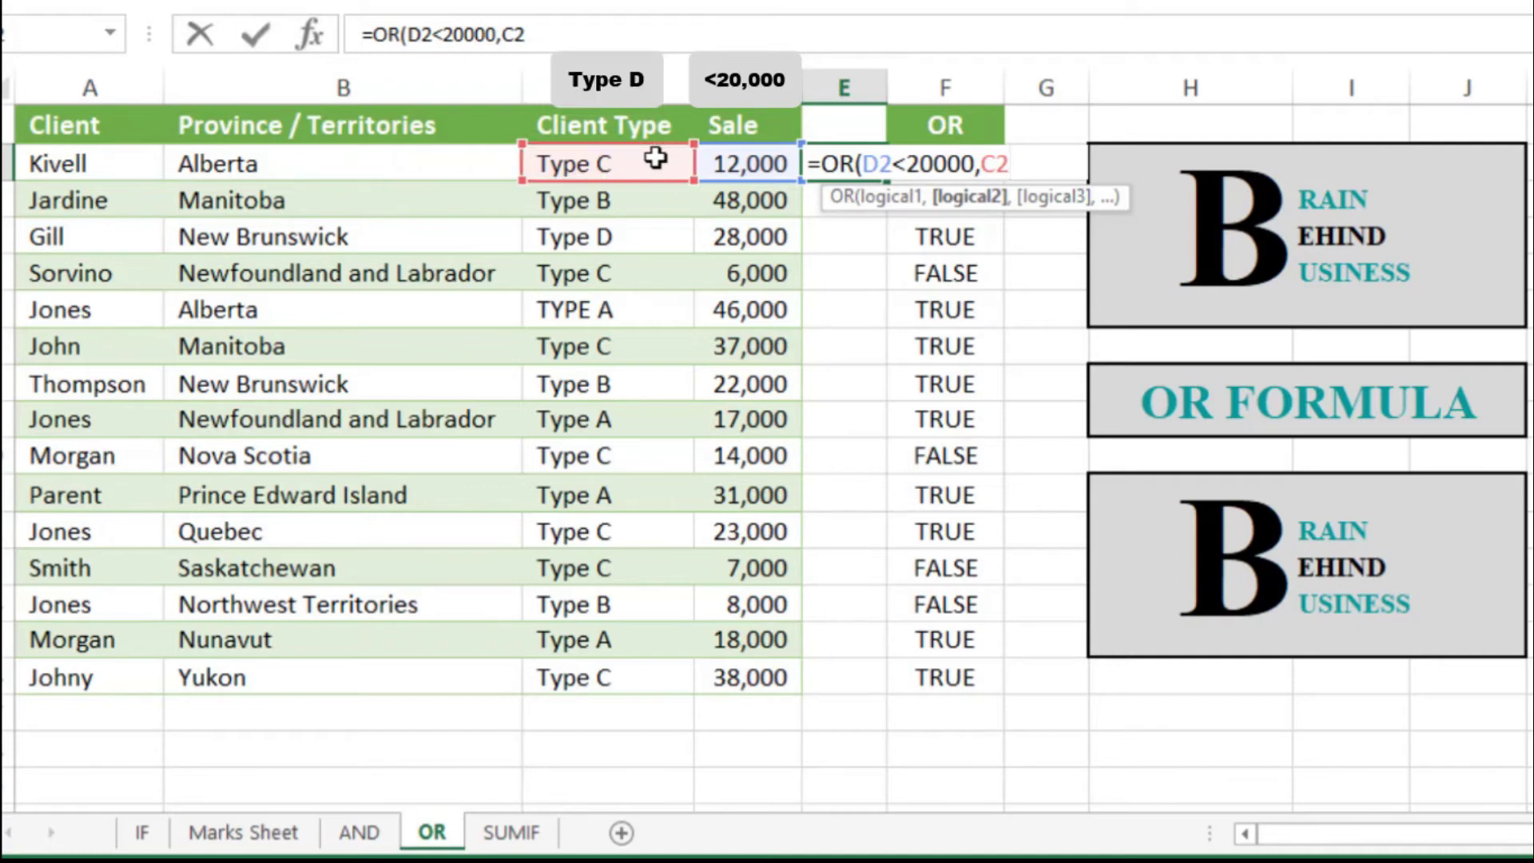
text(="type)
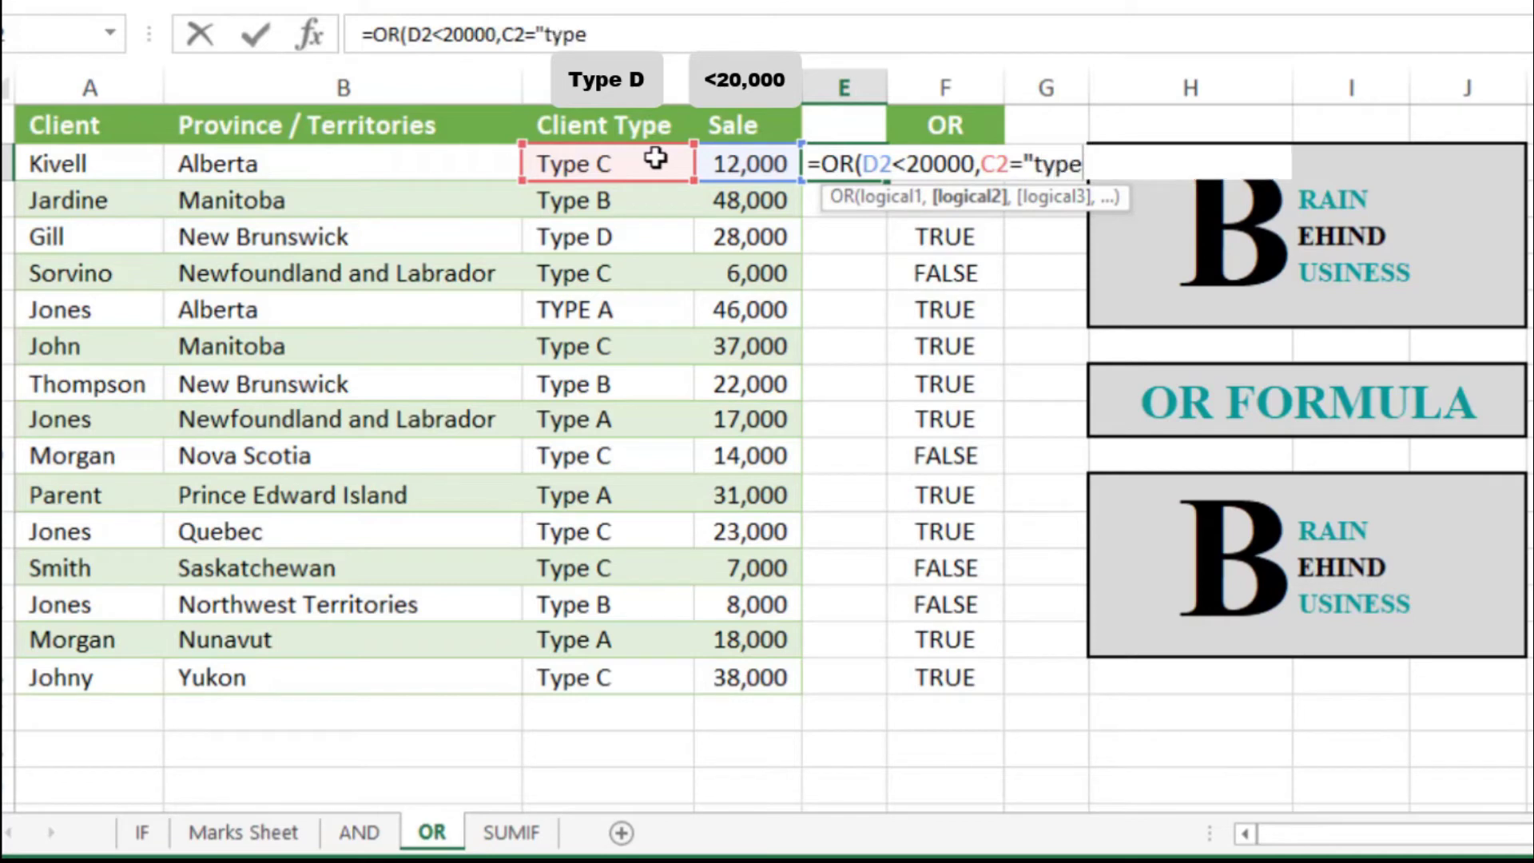
text( d")
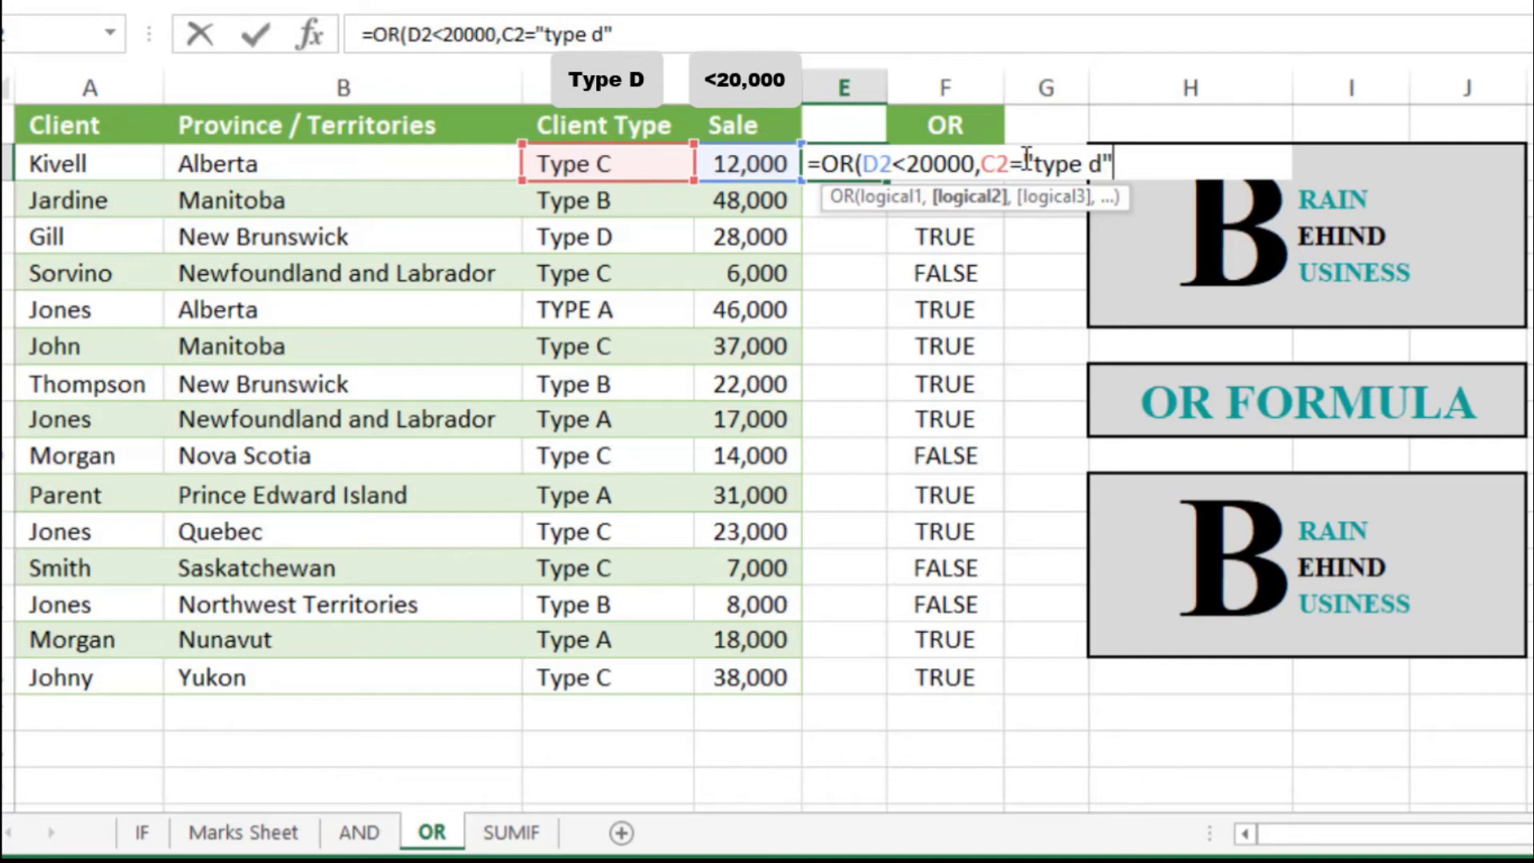
text(,)
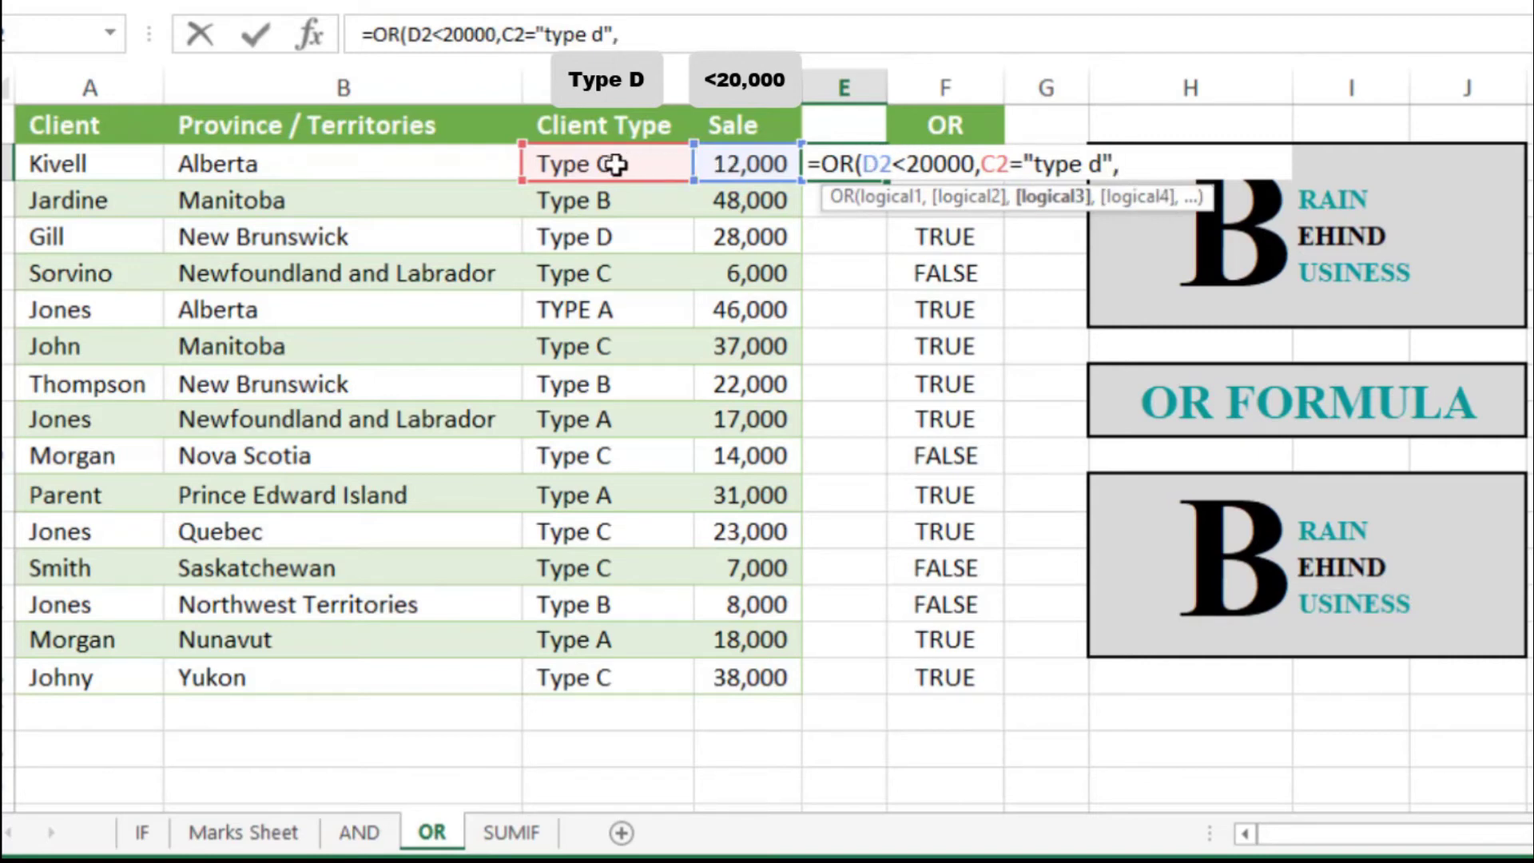
- Add B2="manitoba" and A2="gill" conditions to finish E2's OR formula, returning TRUE
click(491, 165)
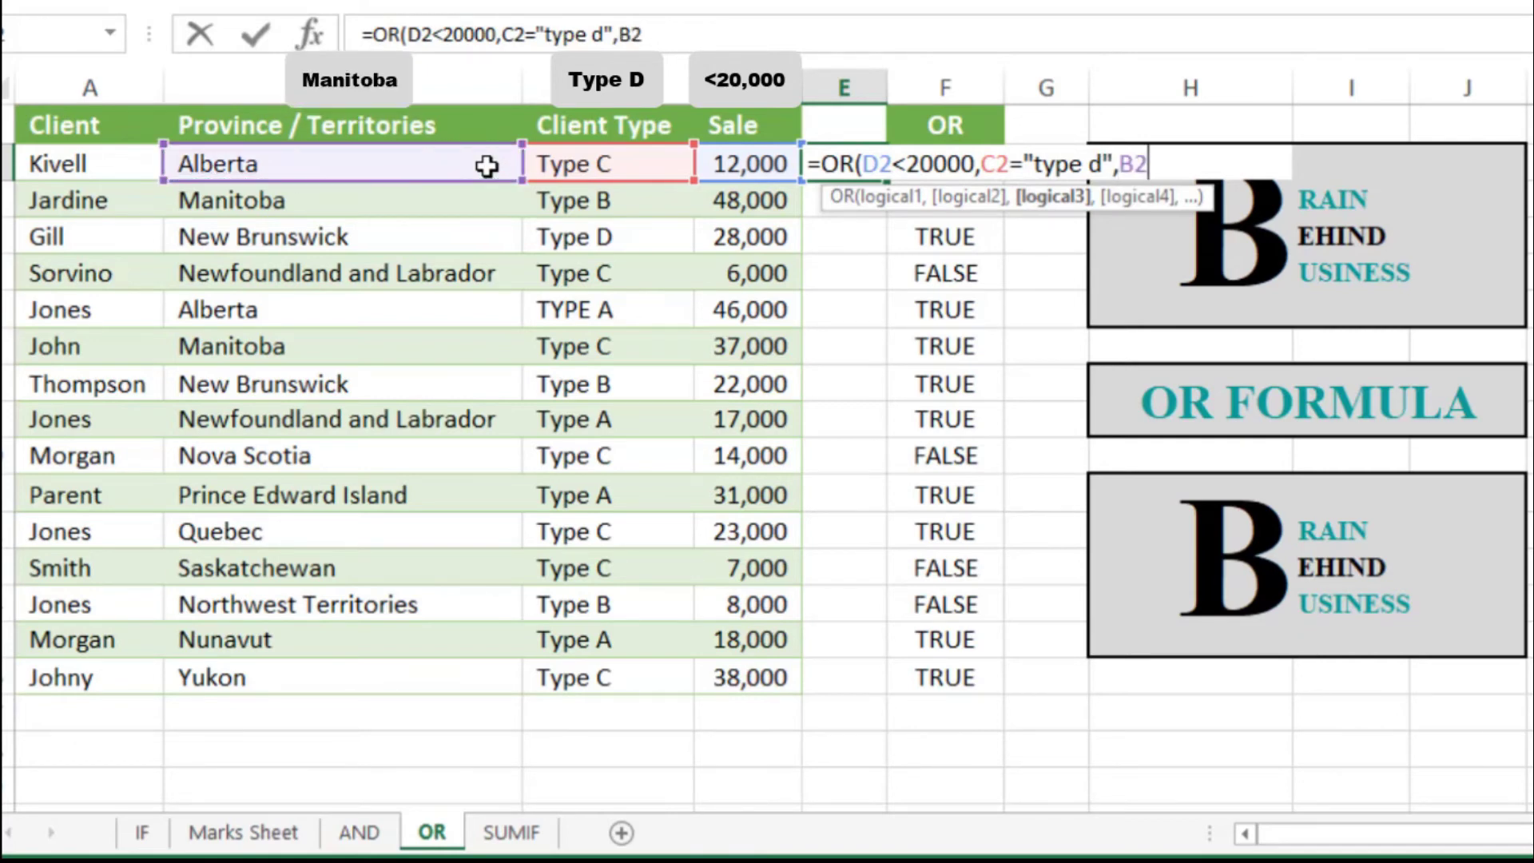
text(="m)
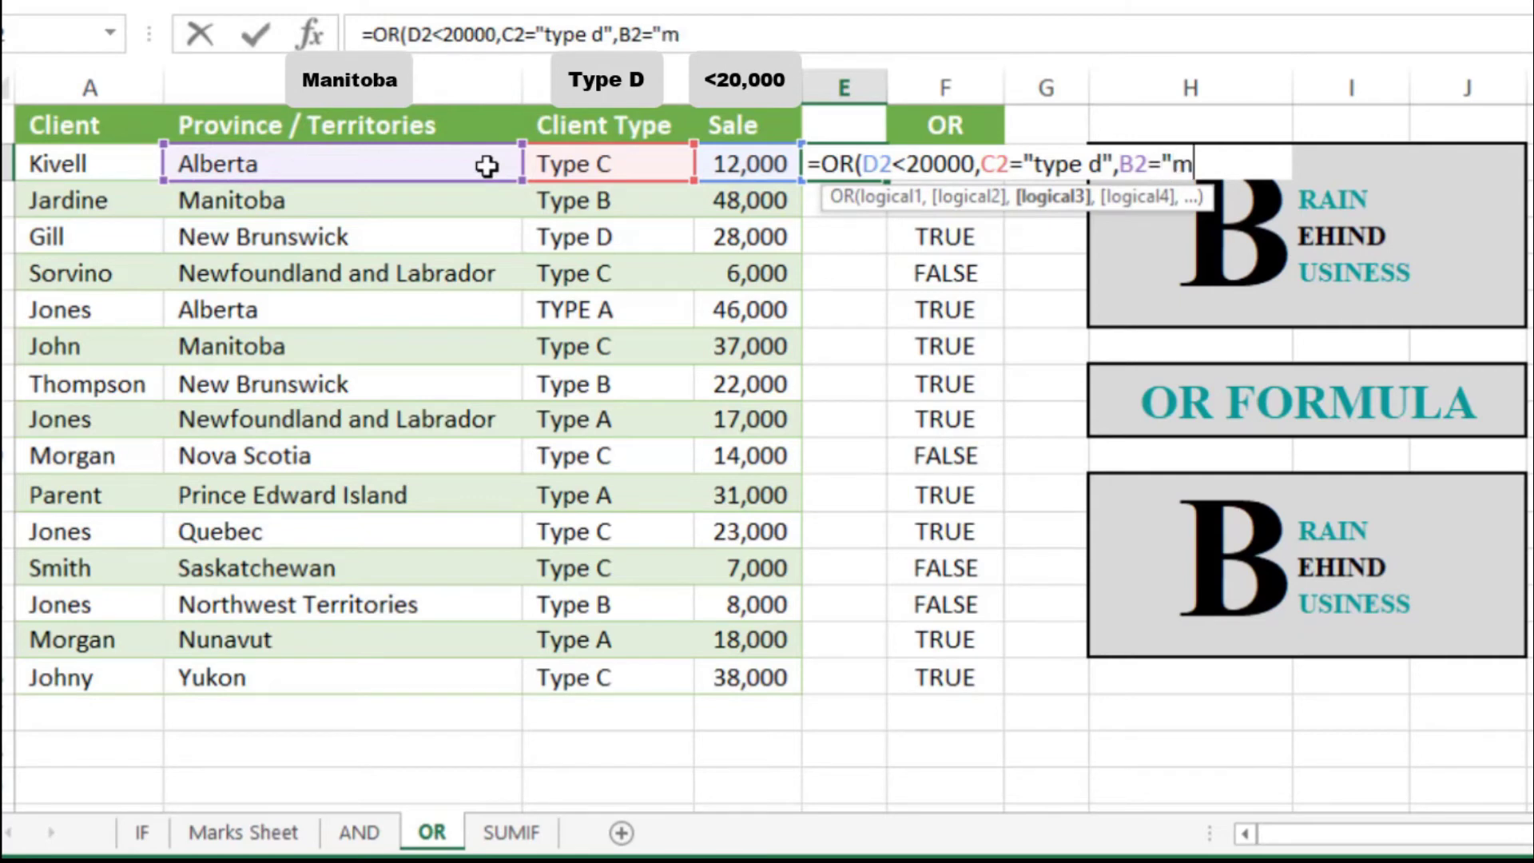
text(anitoba)
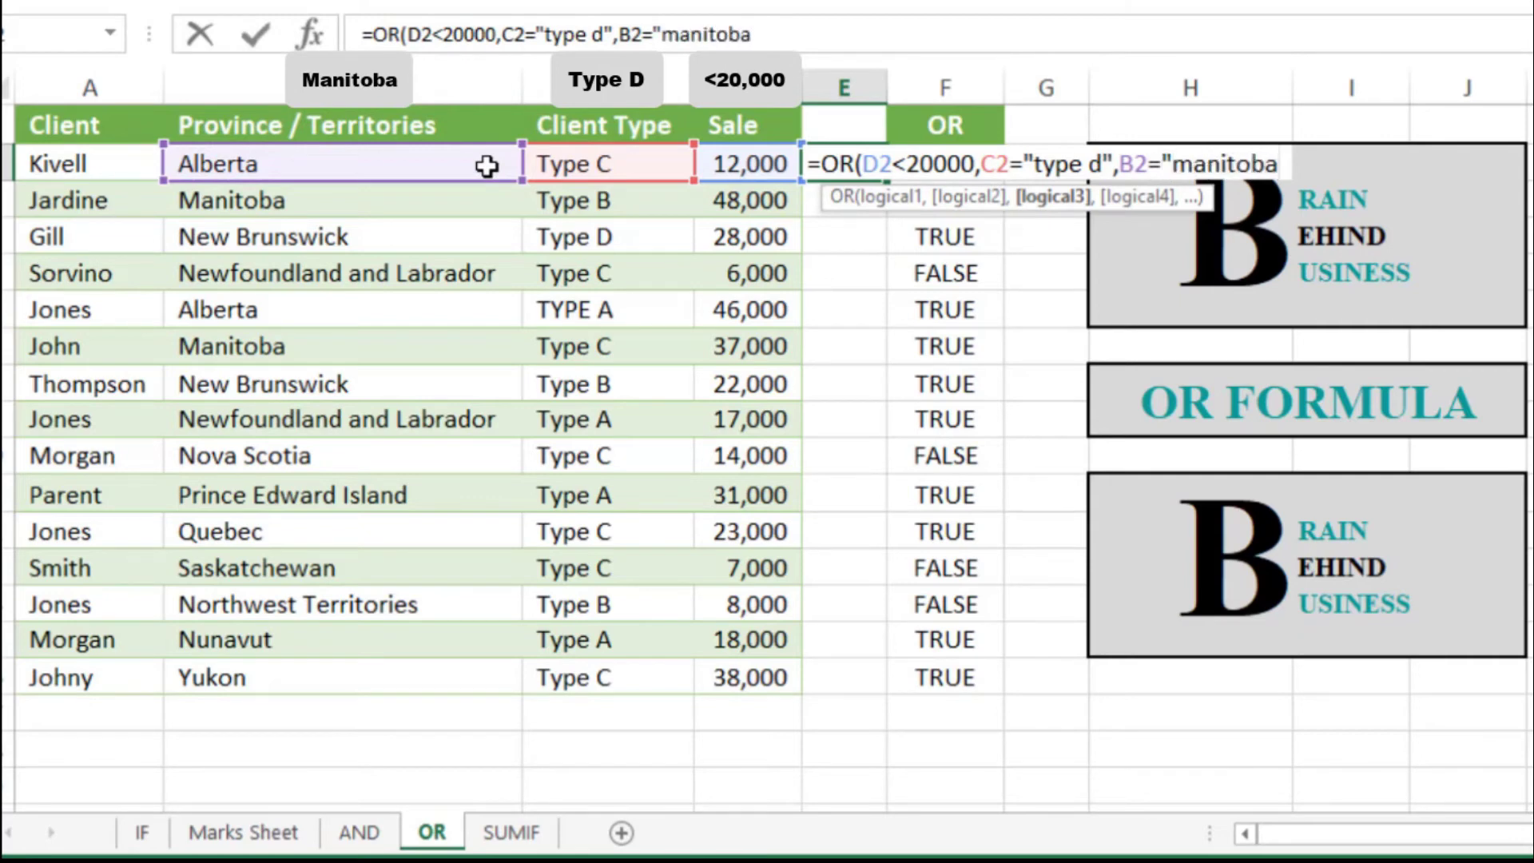
text(",)
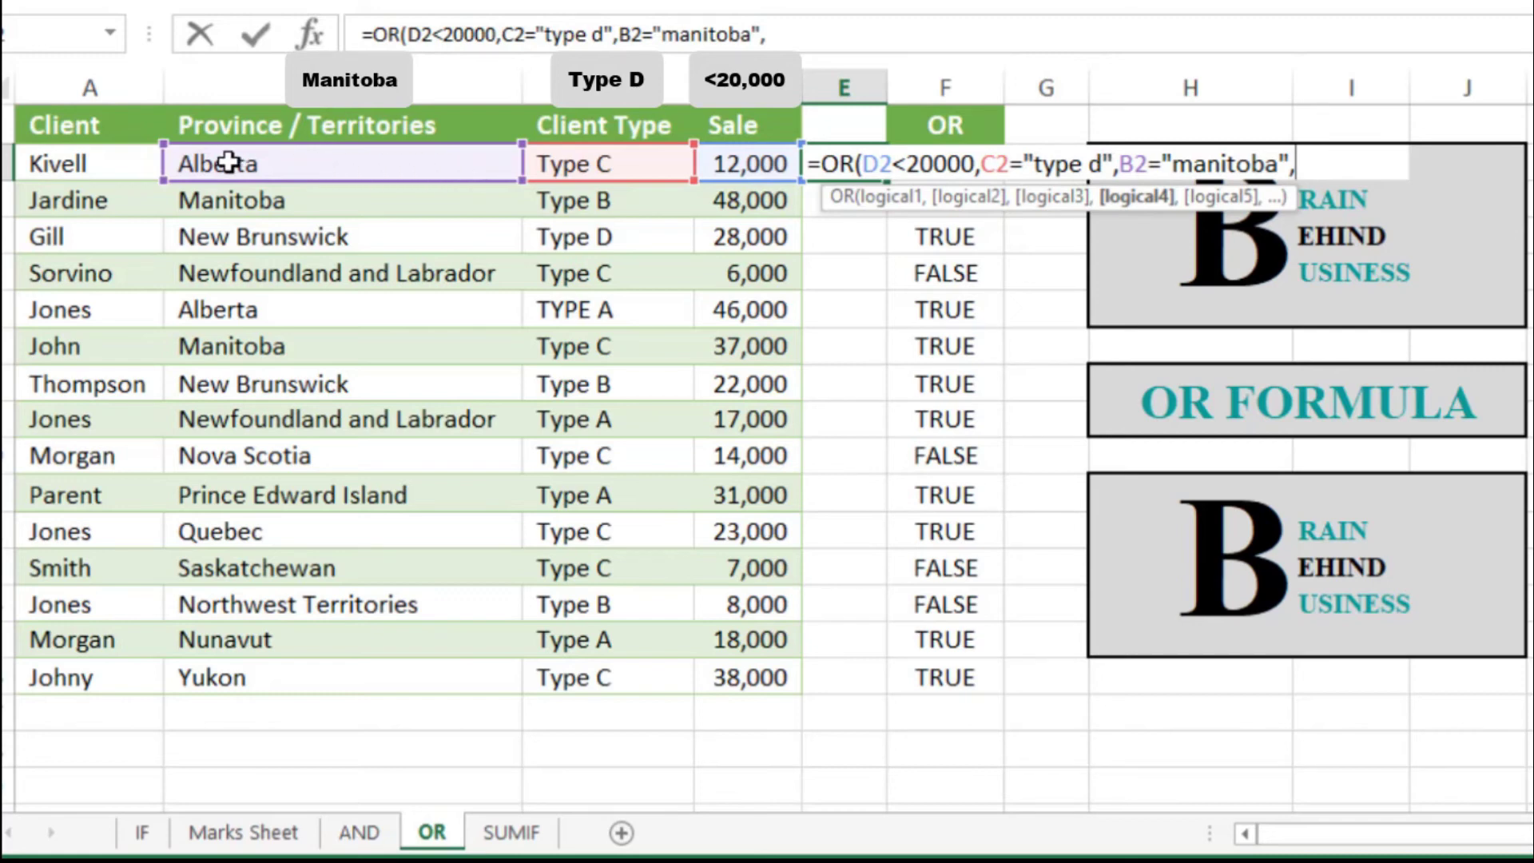
click(134, 165)
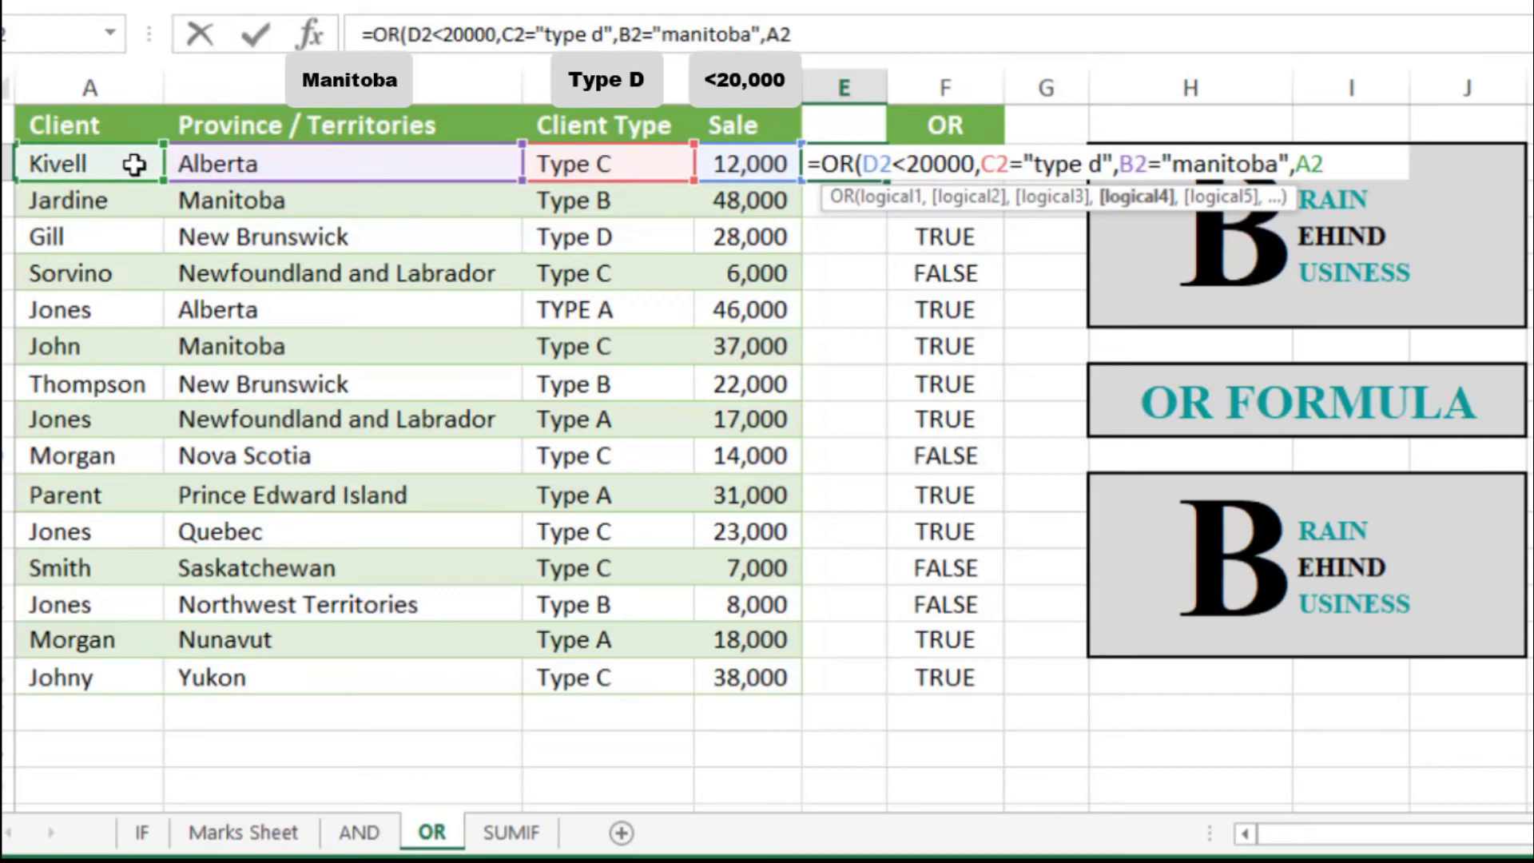
text(=)
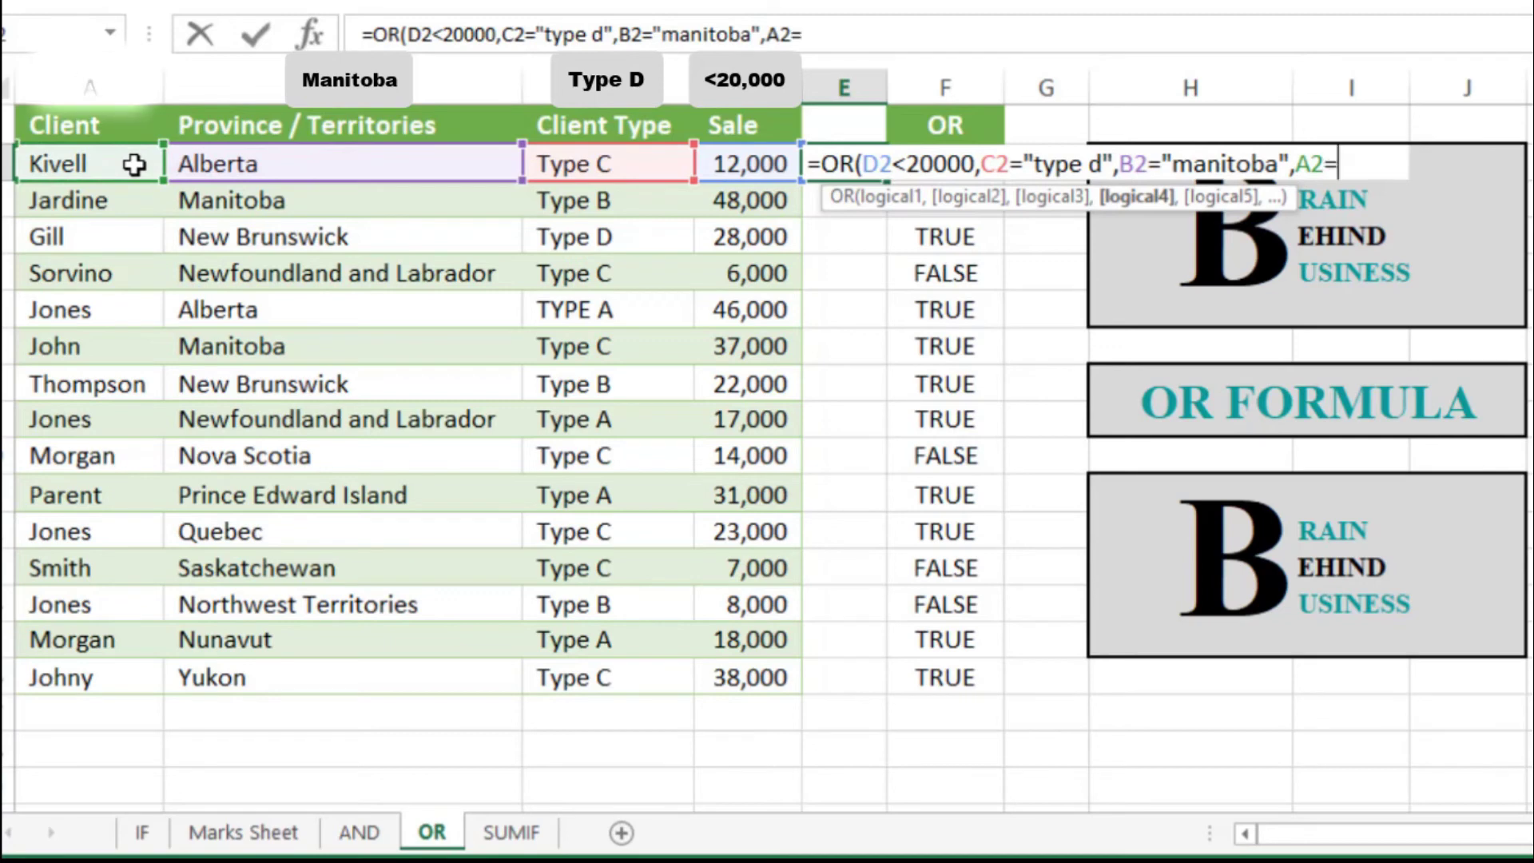
text("gill)
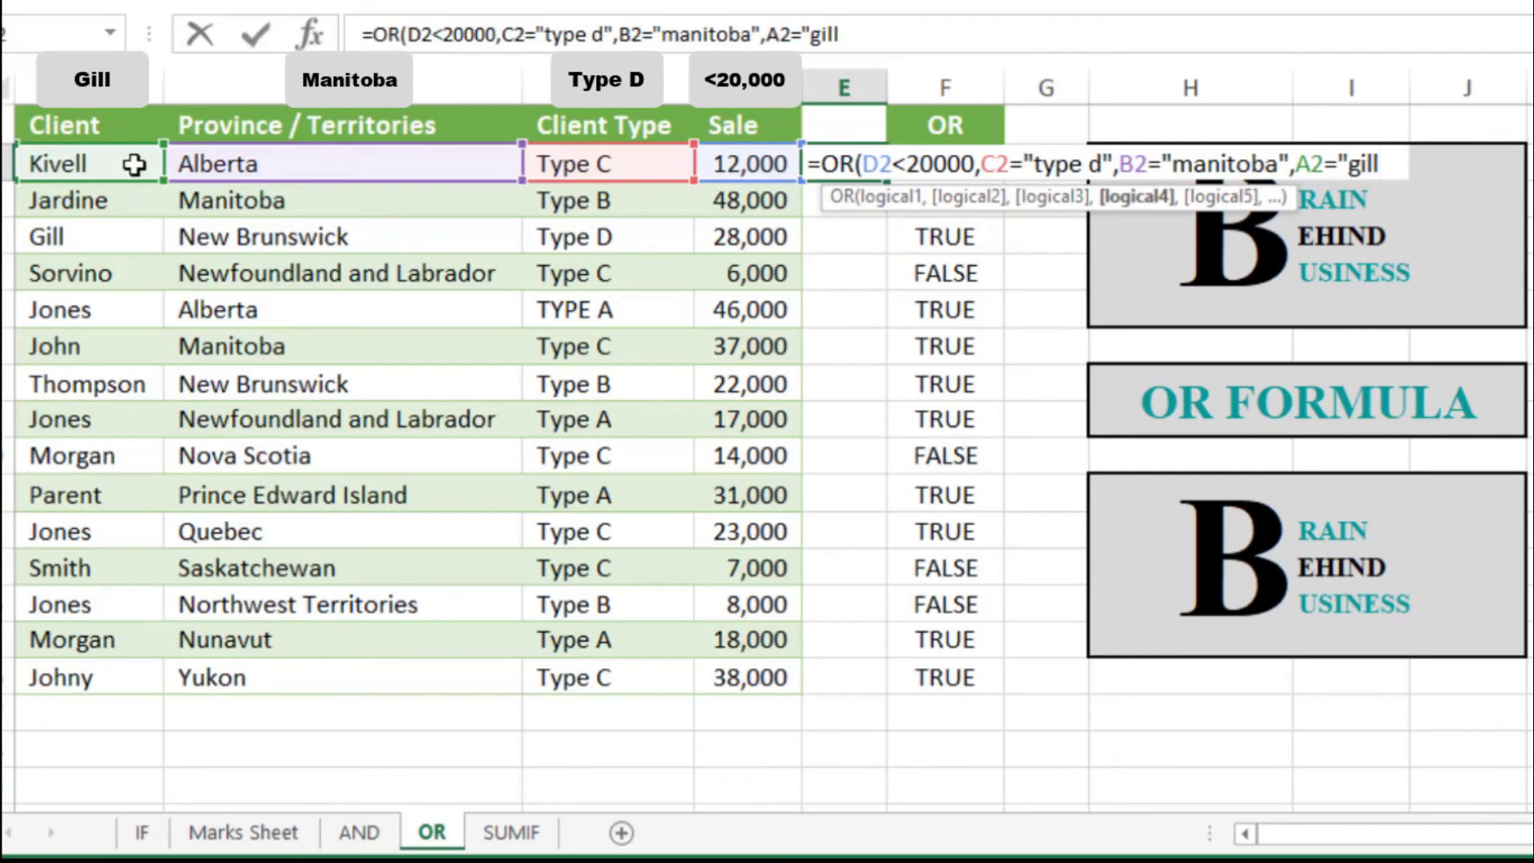
text(")
key(Return)
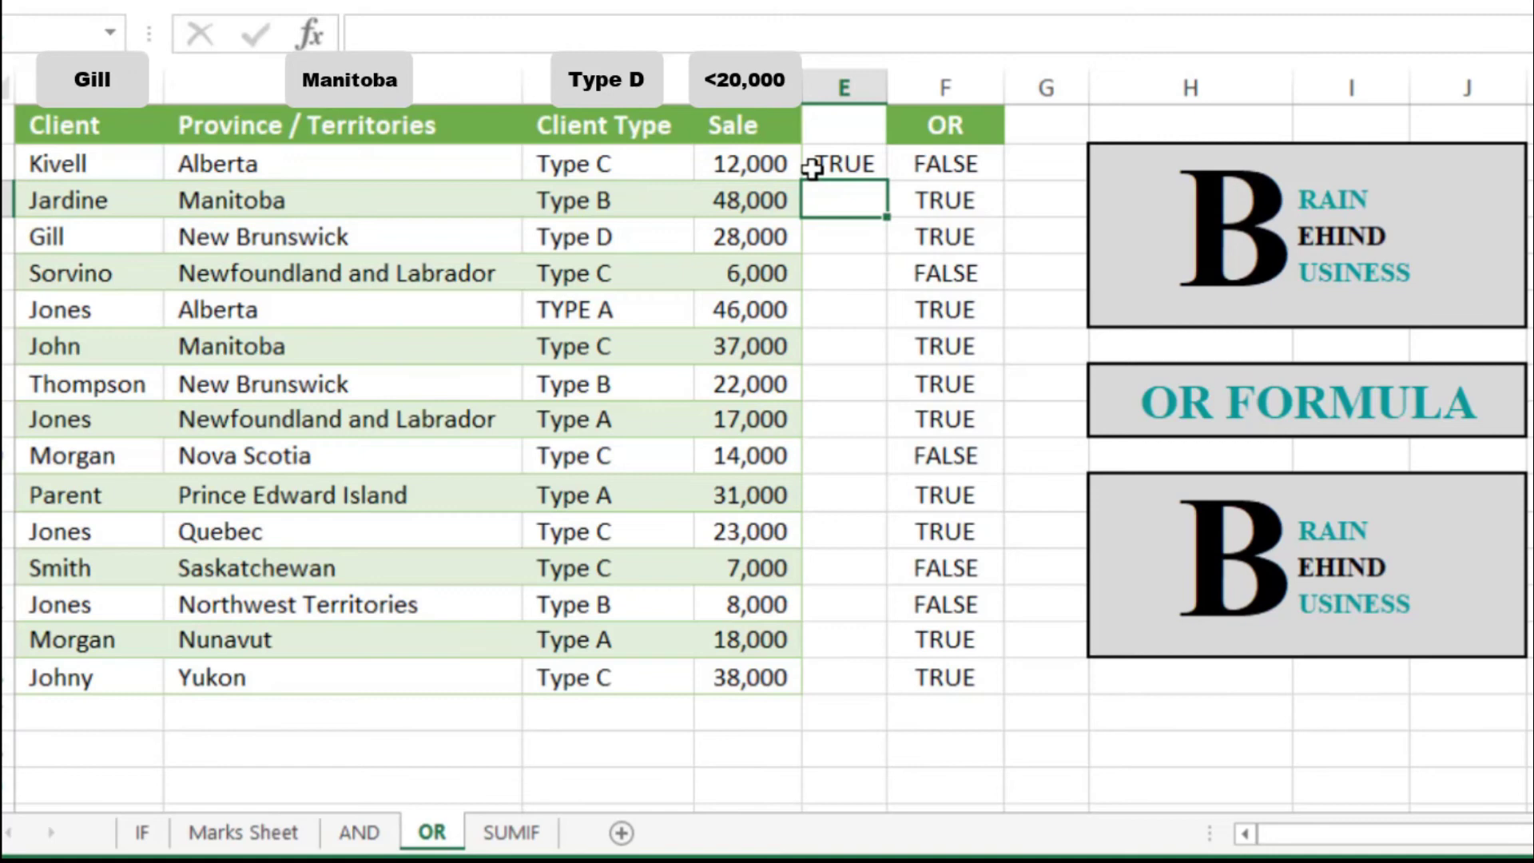
- Fill E2's four-condition OR formula down to E16, yielding 10 TRUE and 5 FALSE
click(704, 168)
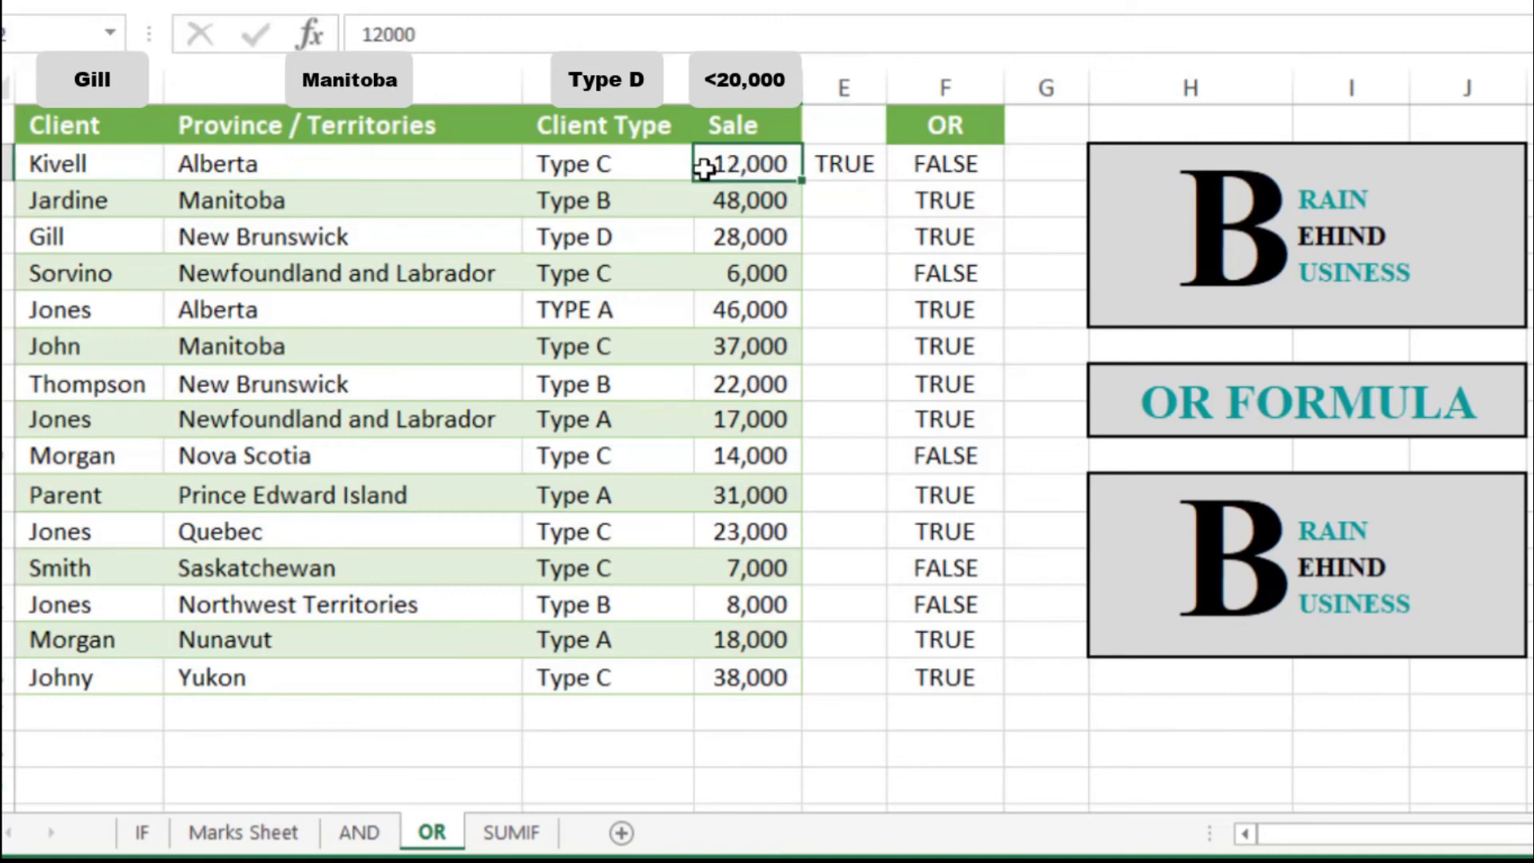
double_click(826, 163)
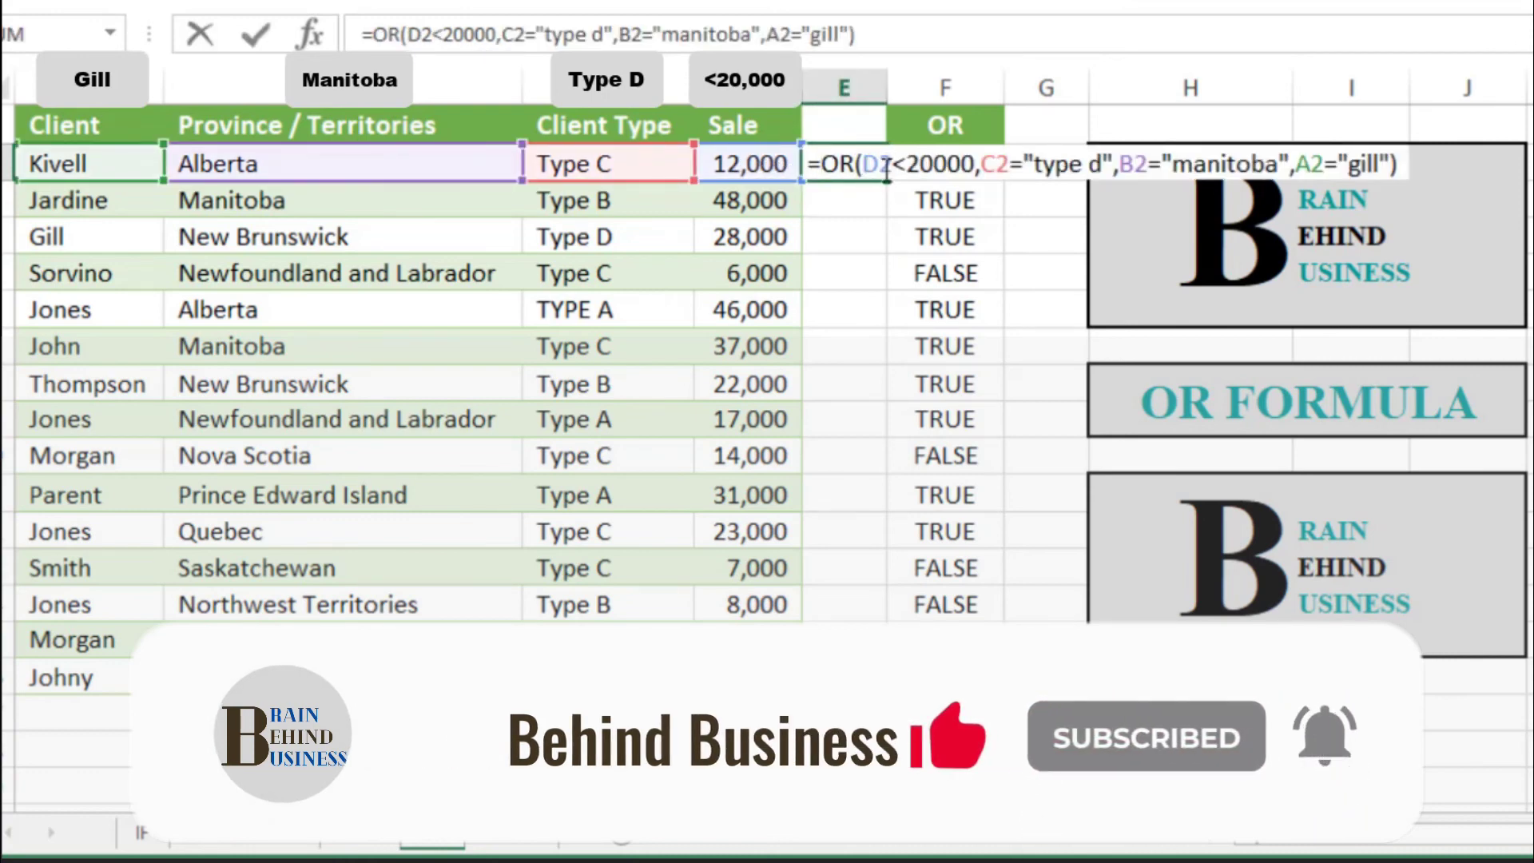
key(ctrl+Return)
drag(886, 181, 873, 681)
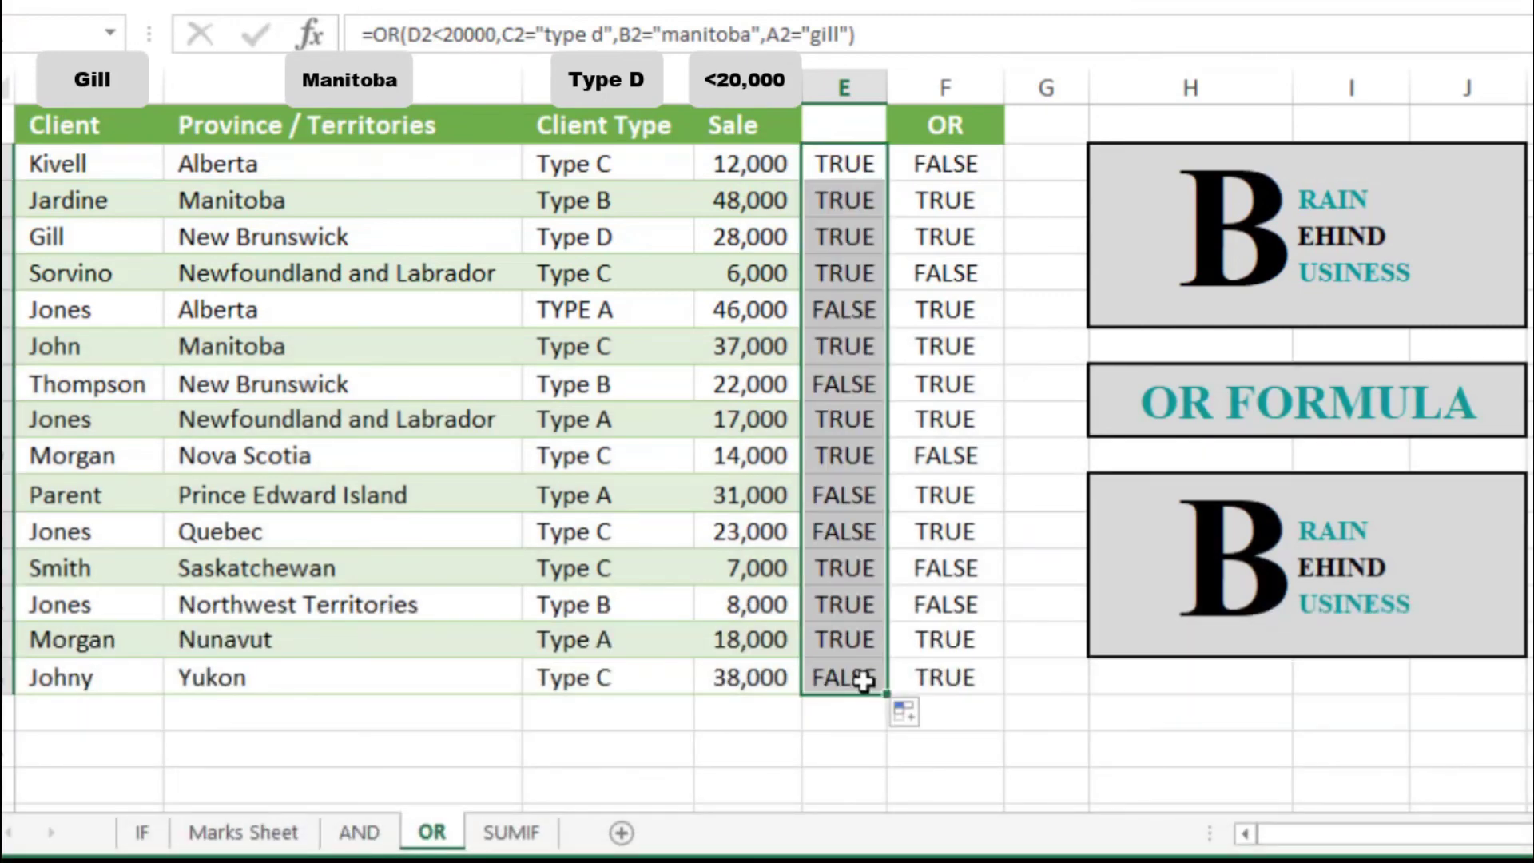
click(855, 298)
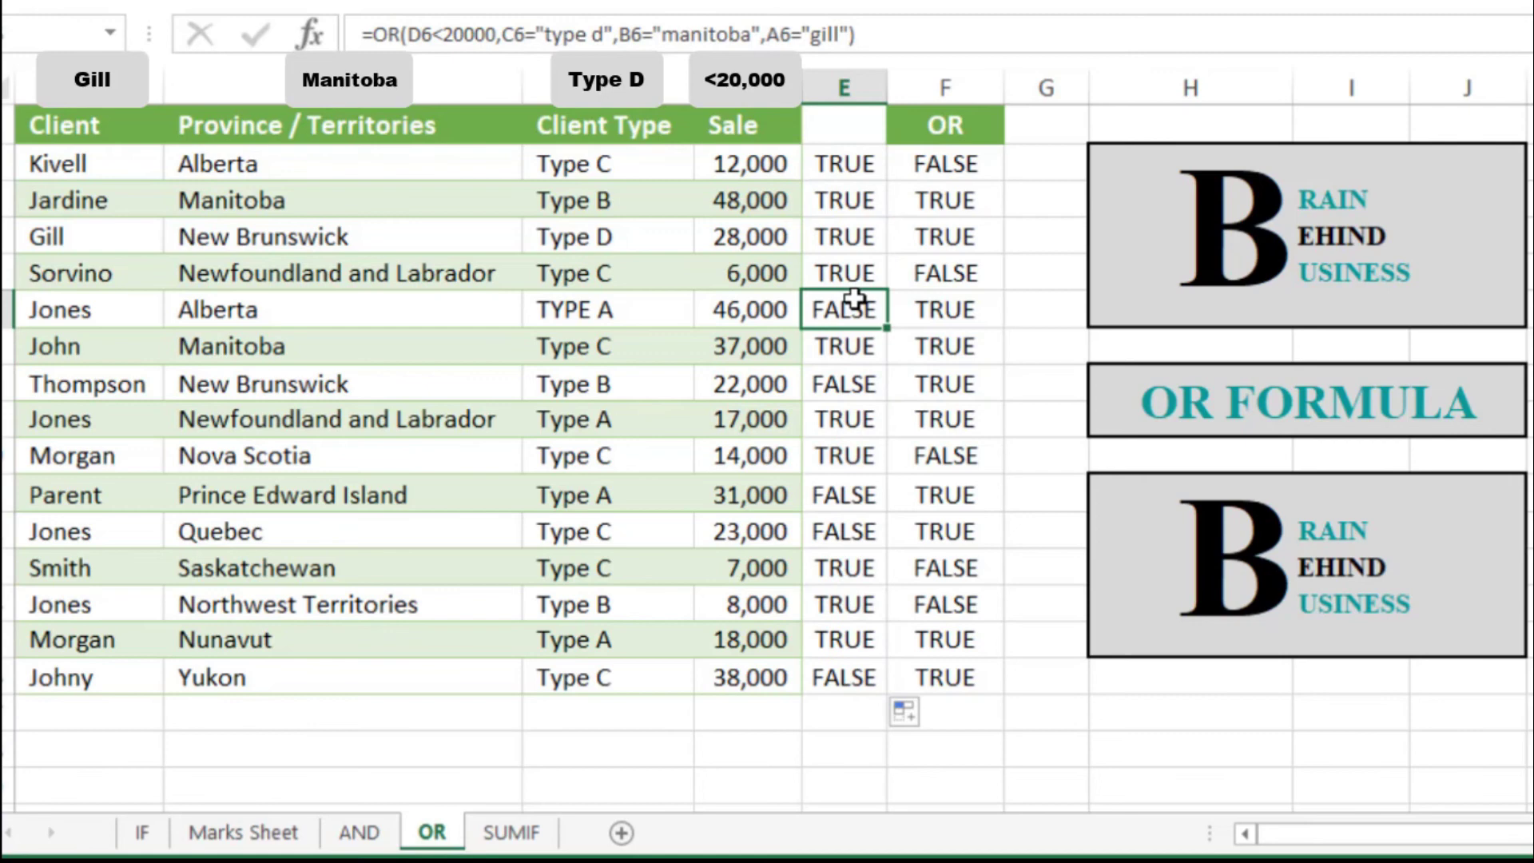